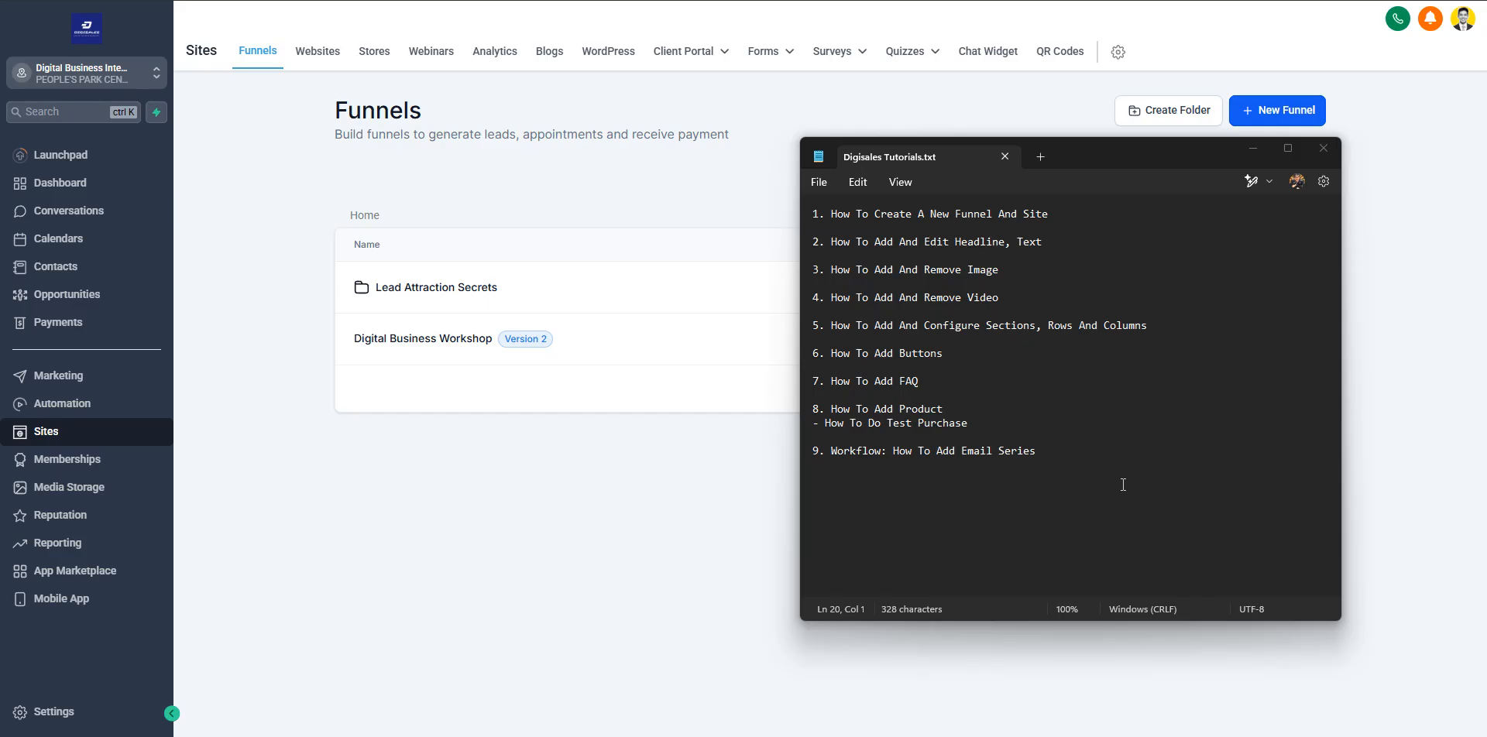
Highlight the first topic, How To Create A New Funnel And Site, in the tutorial notes and minimize the notes
click(1123, 485)
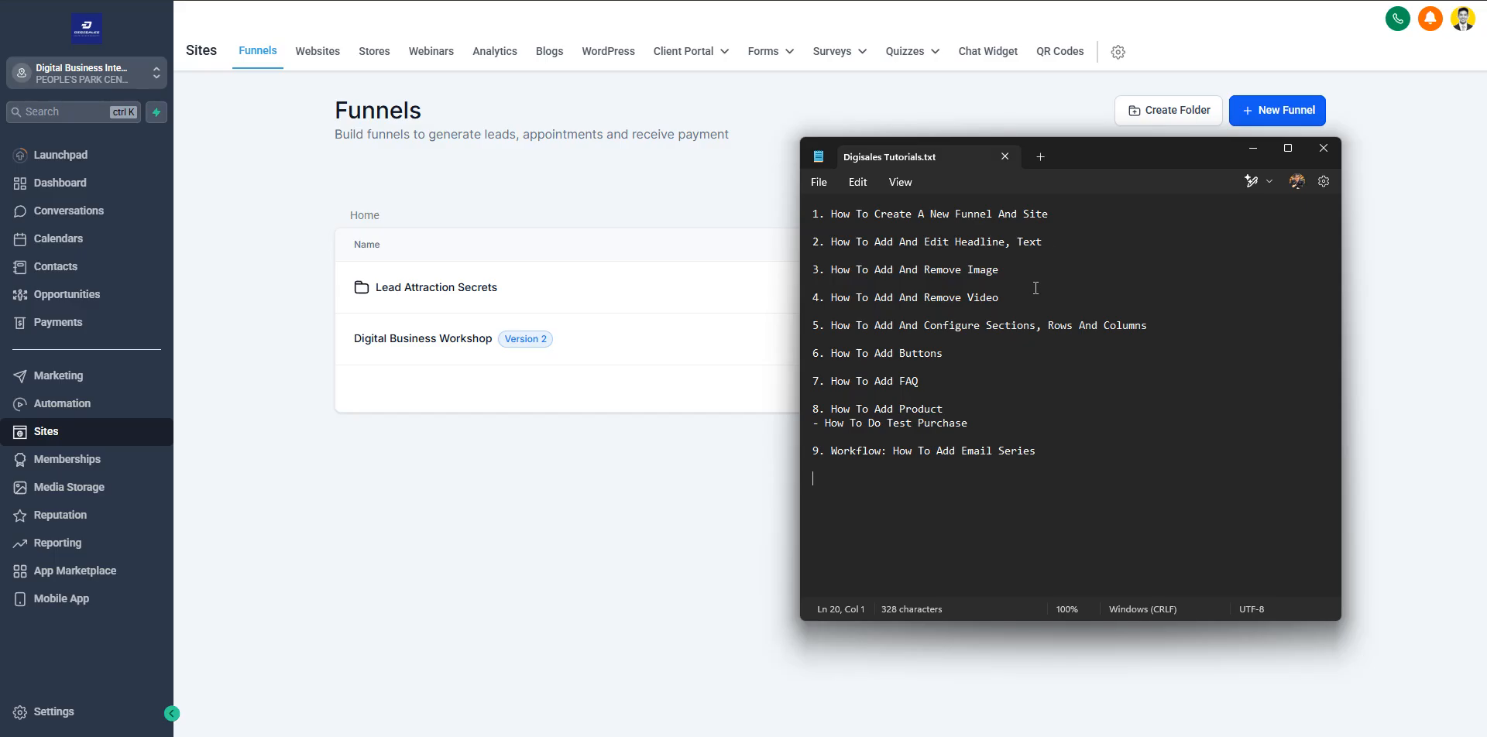
drag(1069, 214, 808, 224)
click(836, 214)
click(1088, 214)
drag(1092, 214, 815, 214)
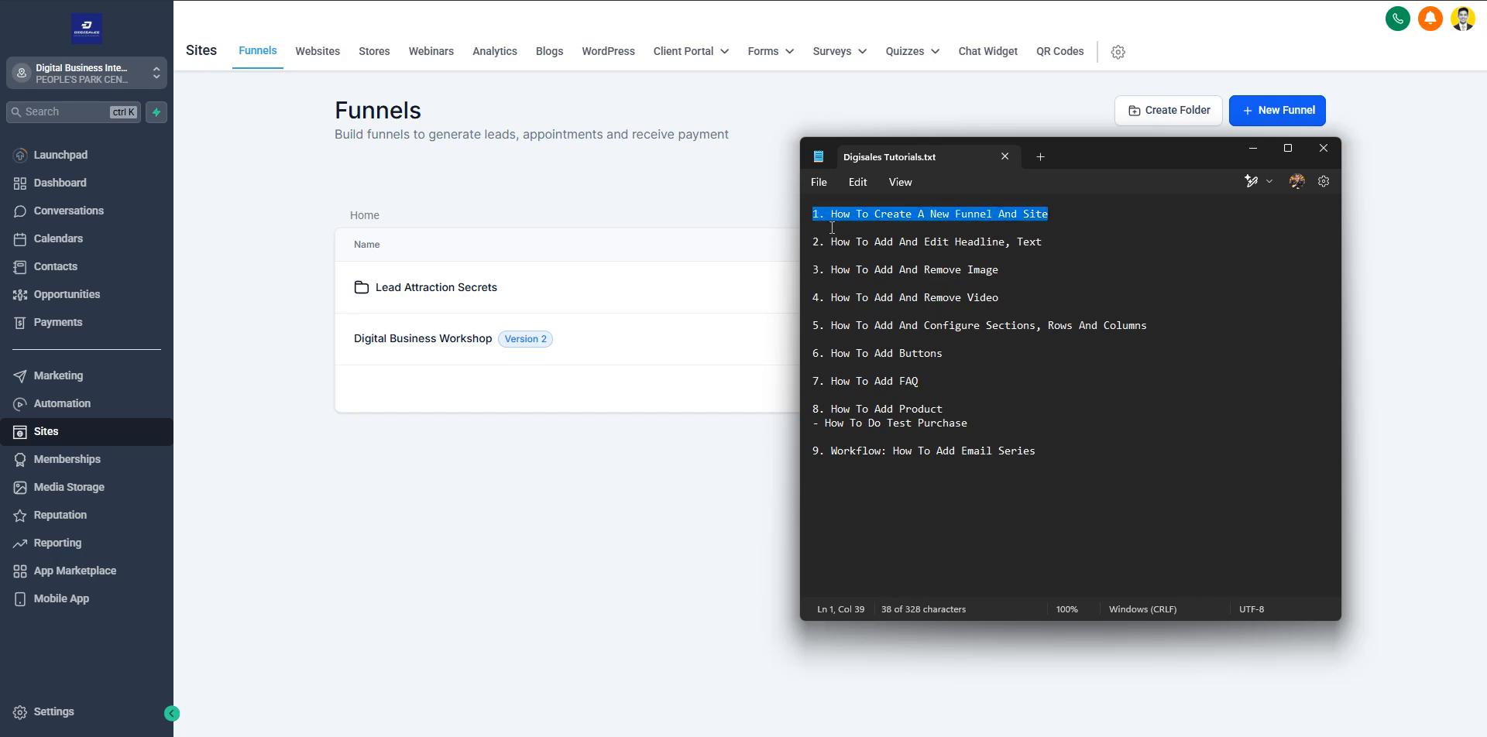
click(1248, 155)
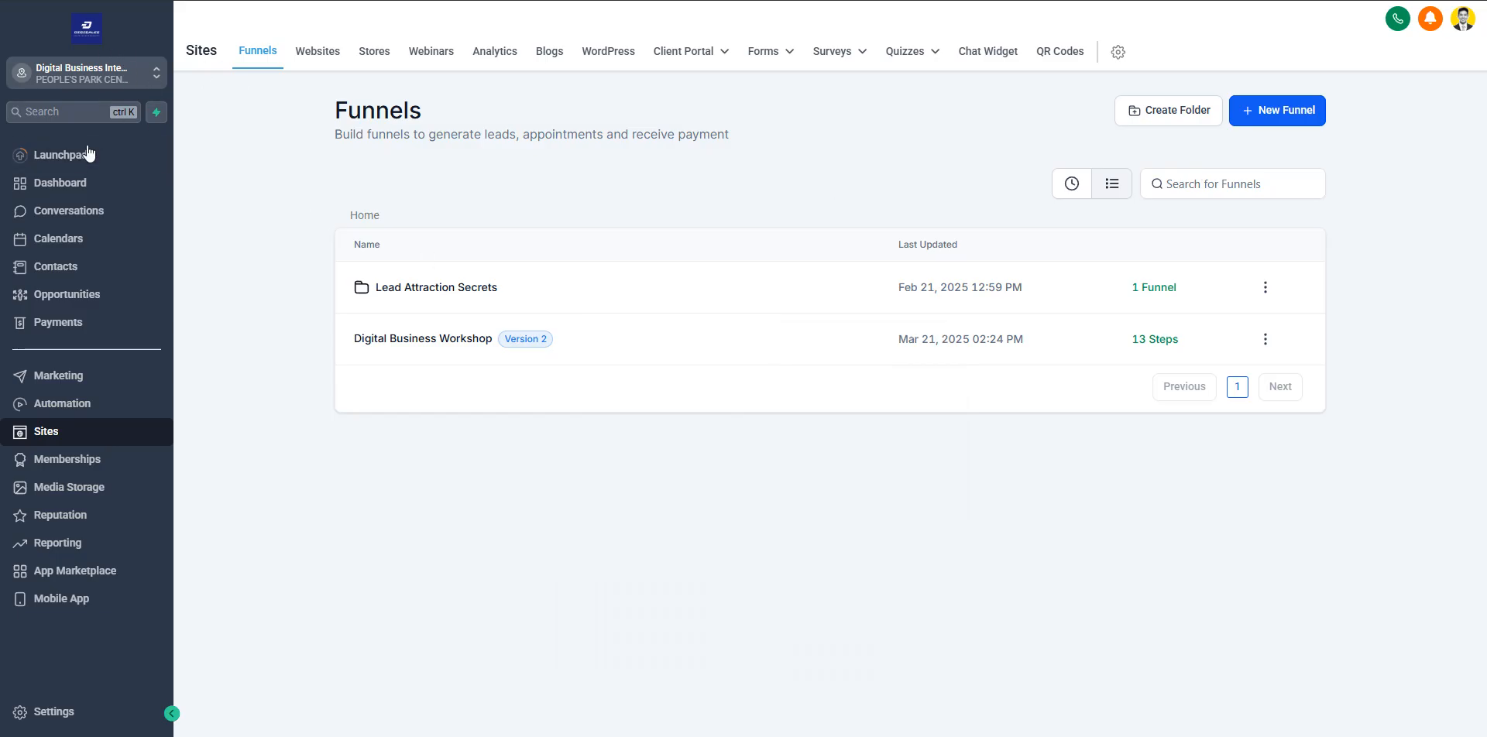
View the Launchpad and the Dashboard, and return to the funnels list under Sites
click(124, 155)
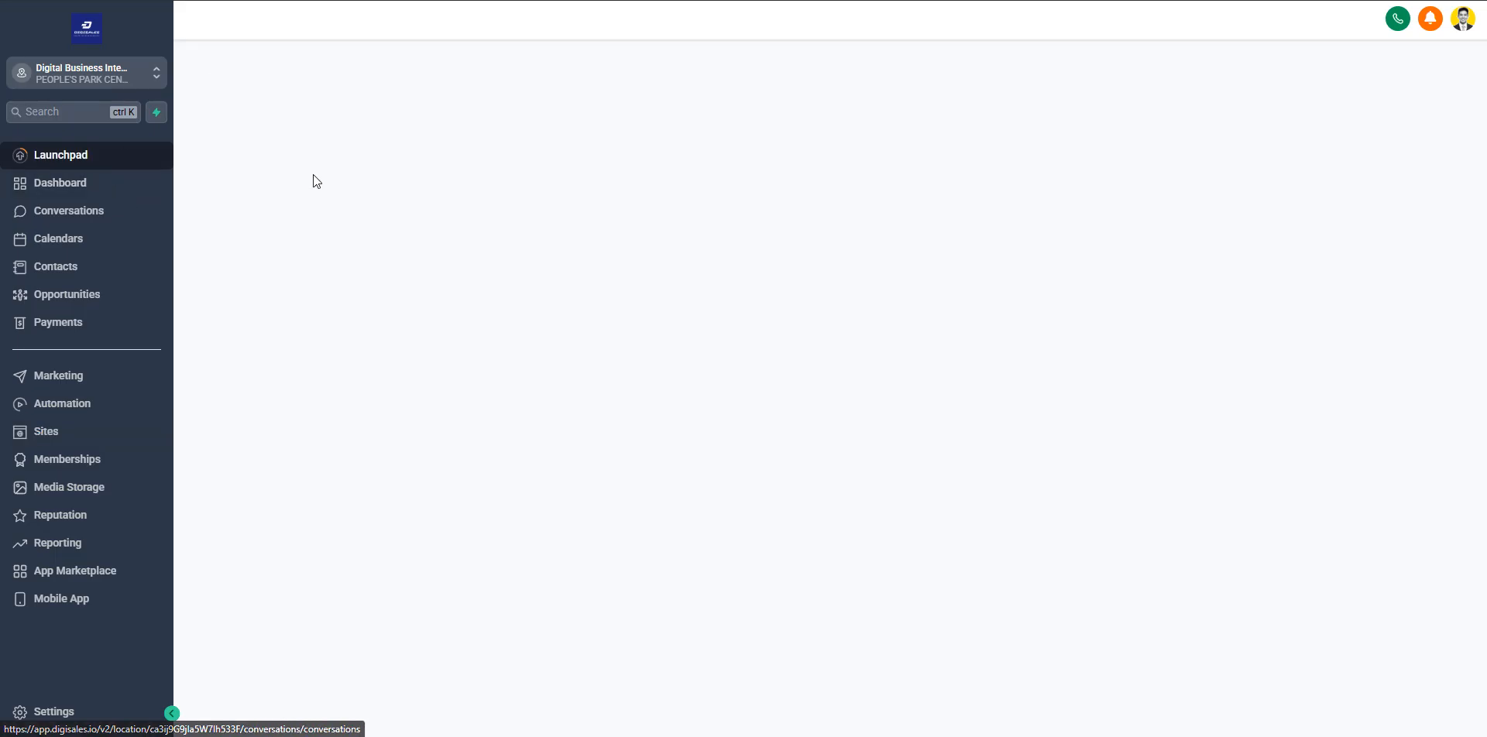
click(83, 194)
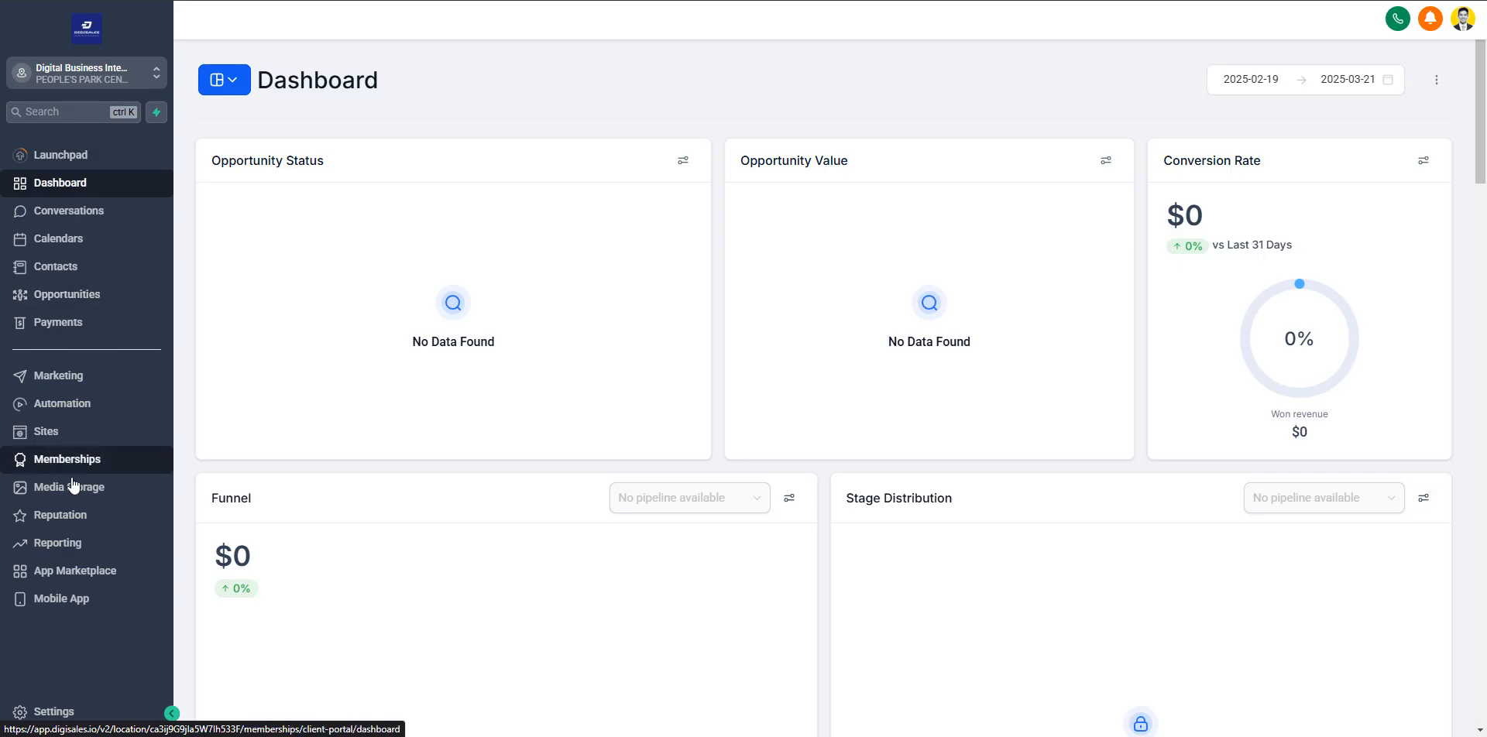
click(54, 431)
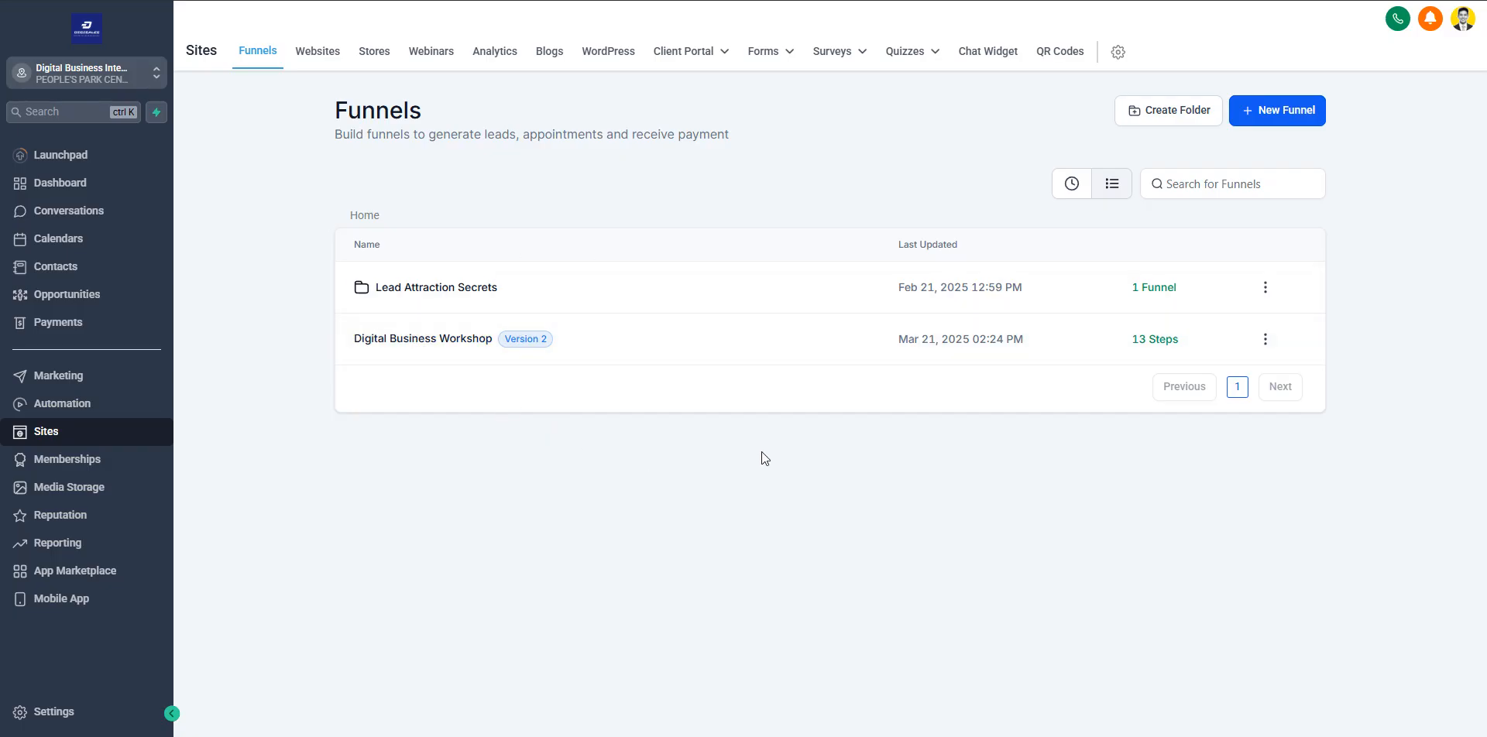
Create a new funnel from blank named "Digital Business Intensive"
click(1276, 124)
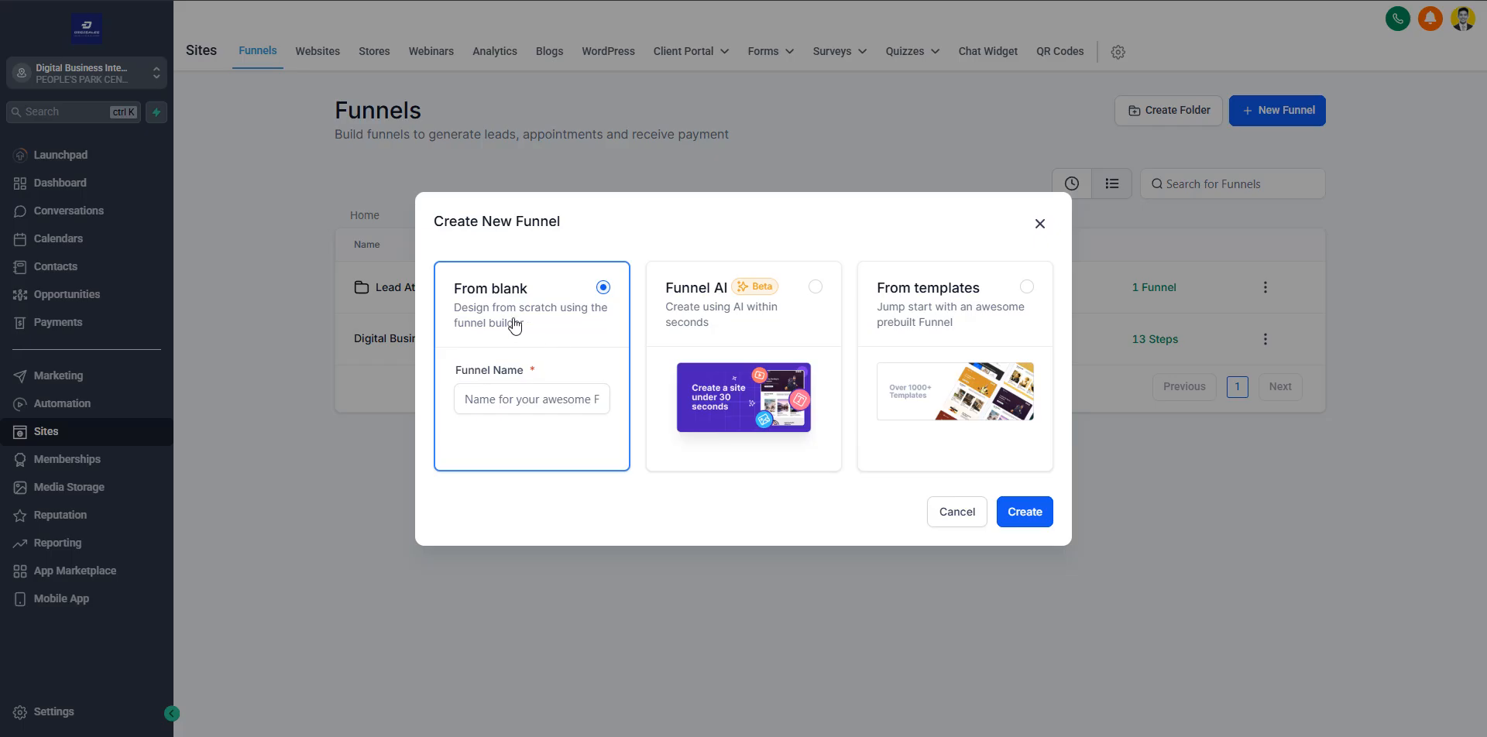
click(1022, 515)
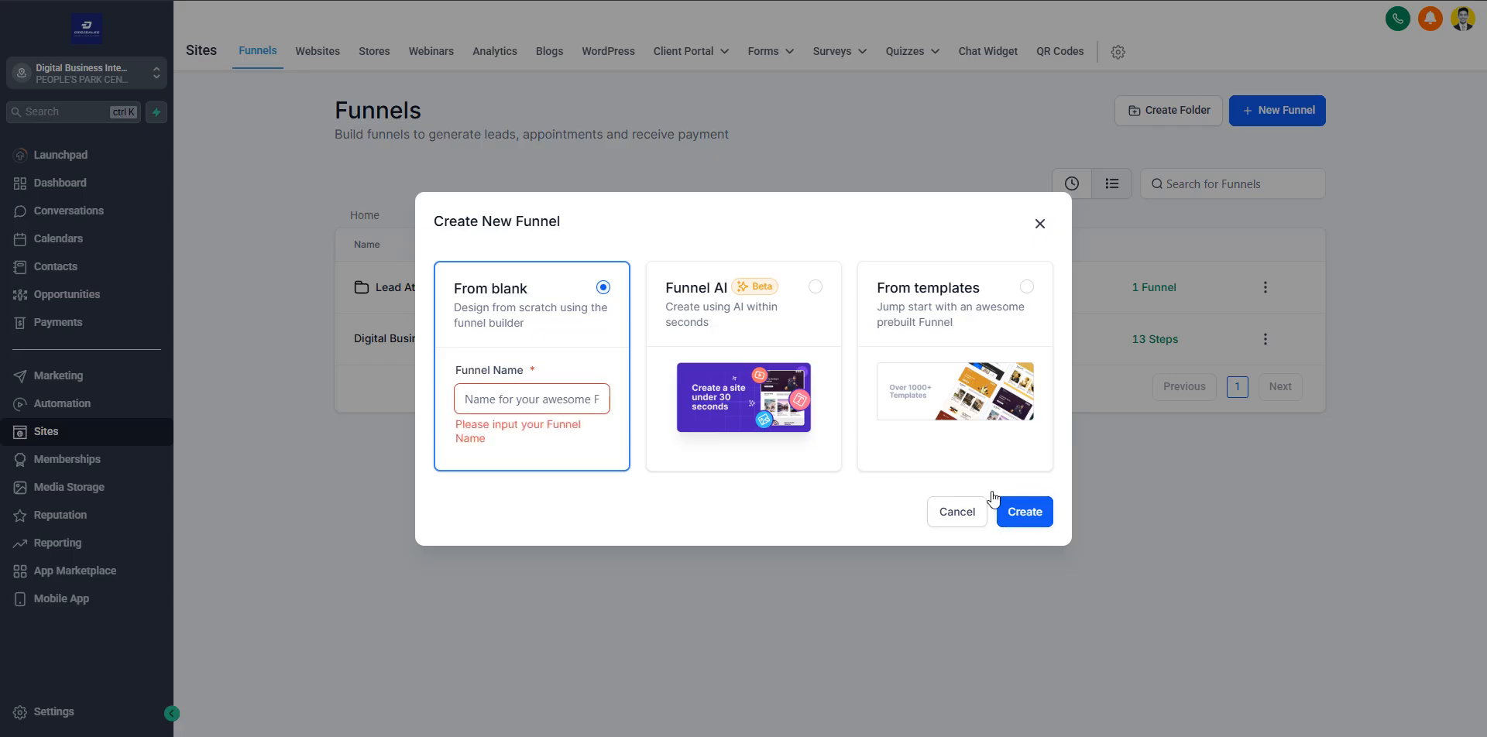
click(482, 398)
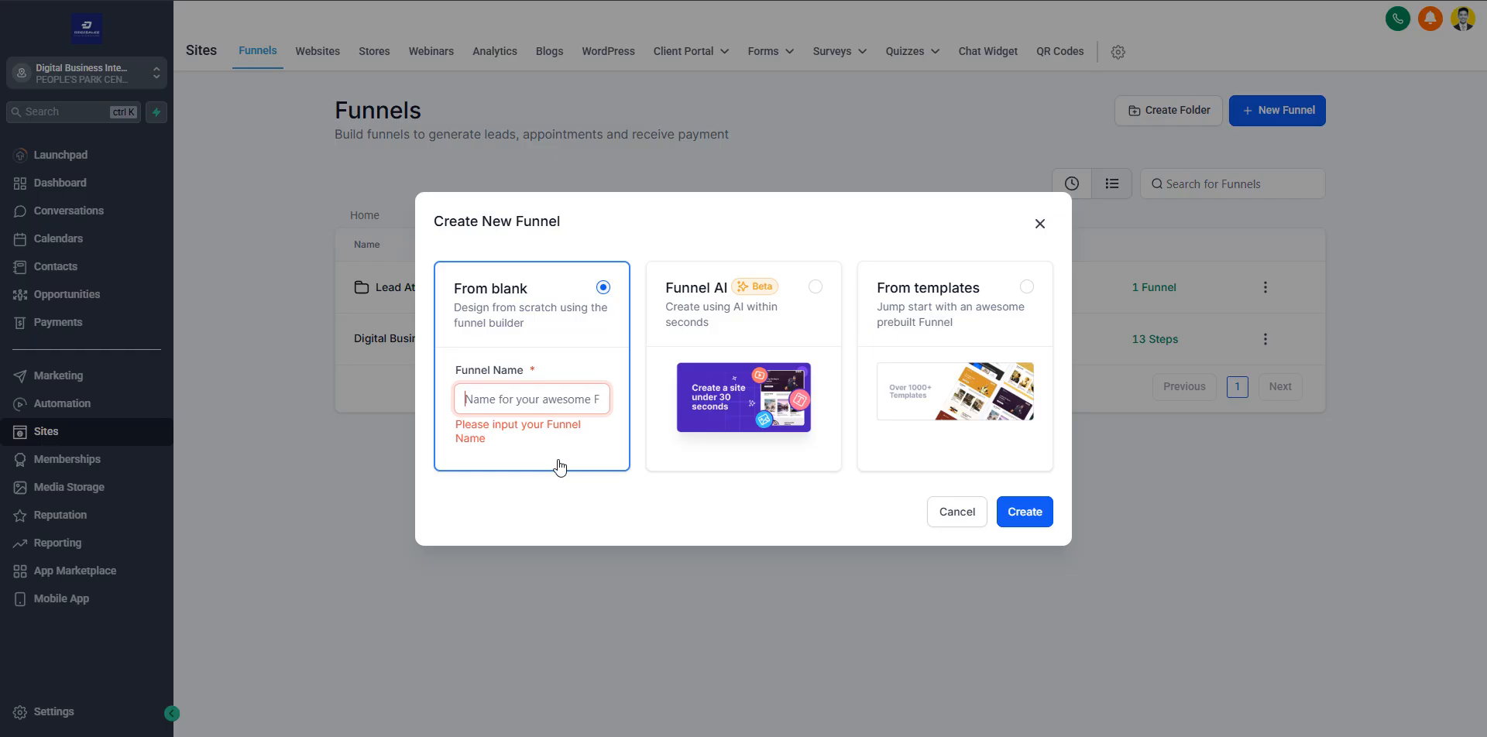
text(Digital )
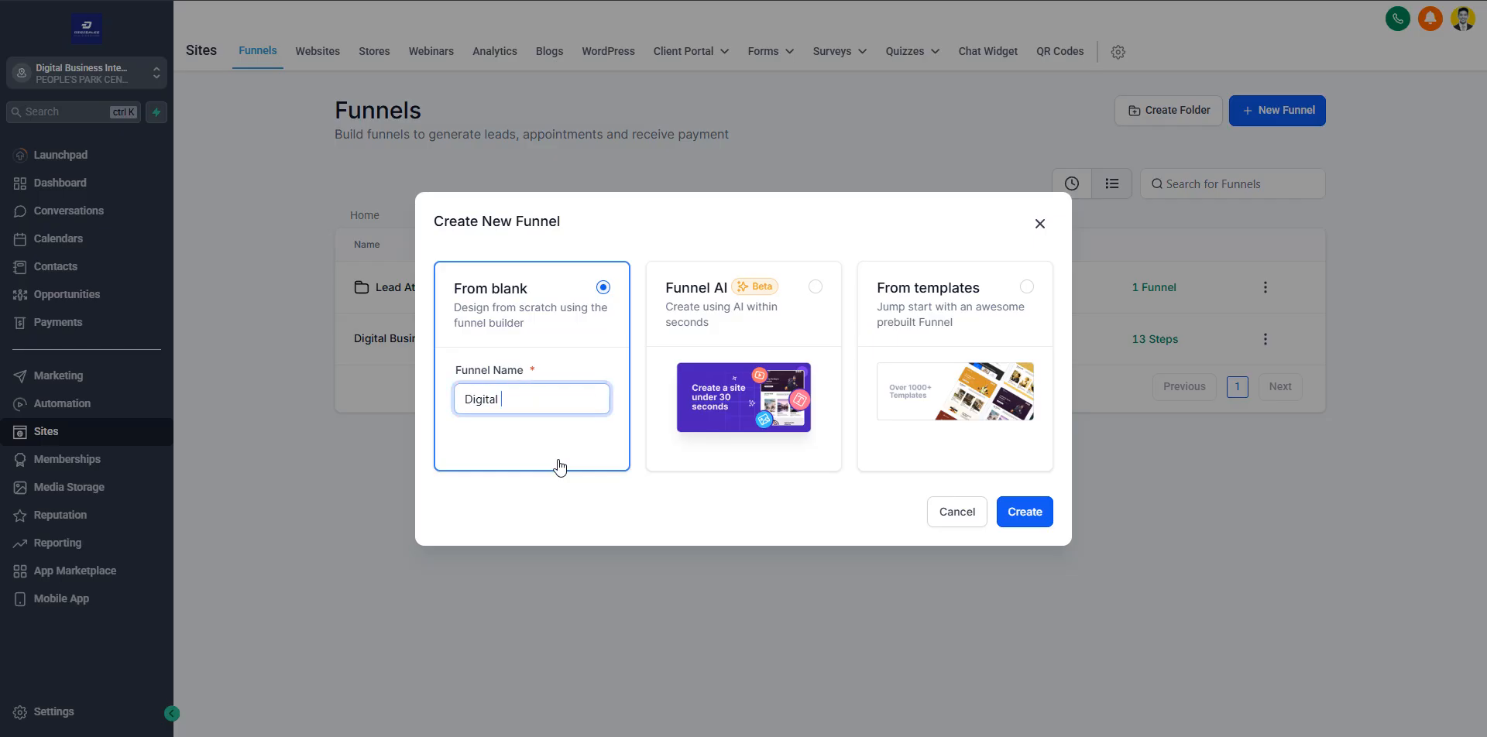
text(Business Intensive)
click(588, 501)
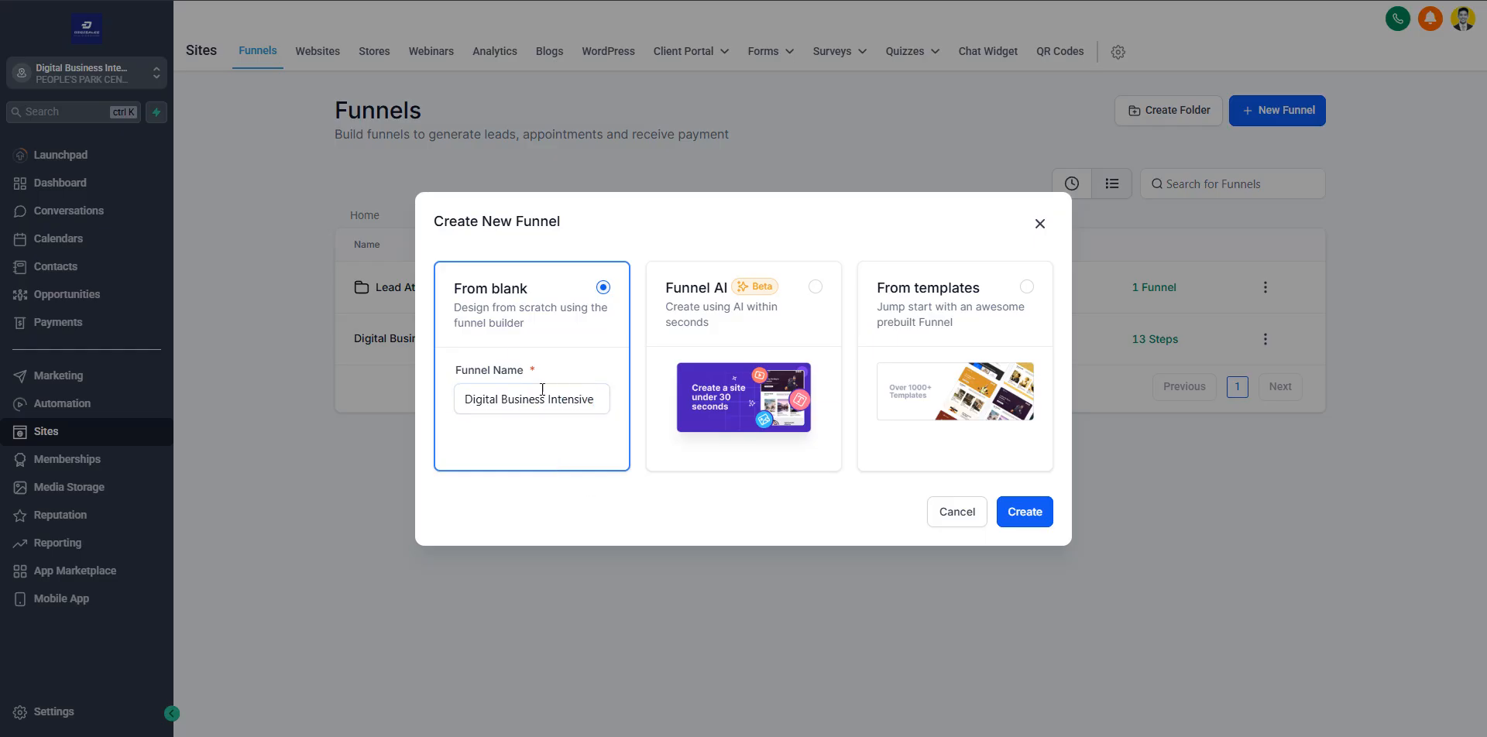
click(1020, 518)
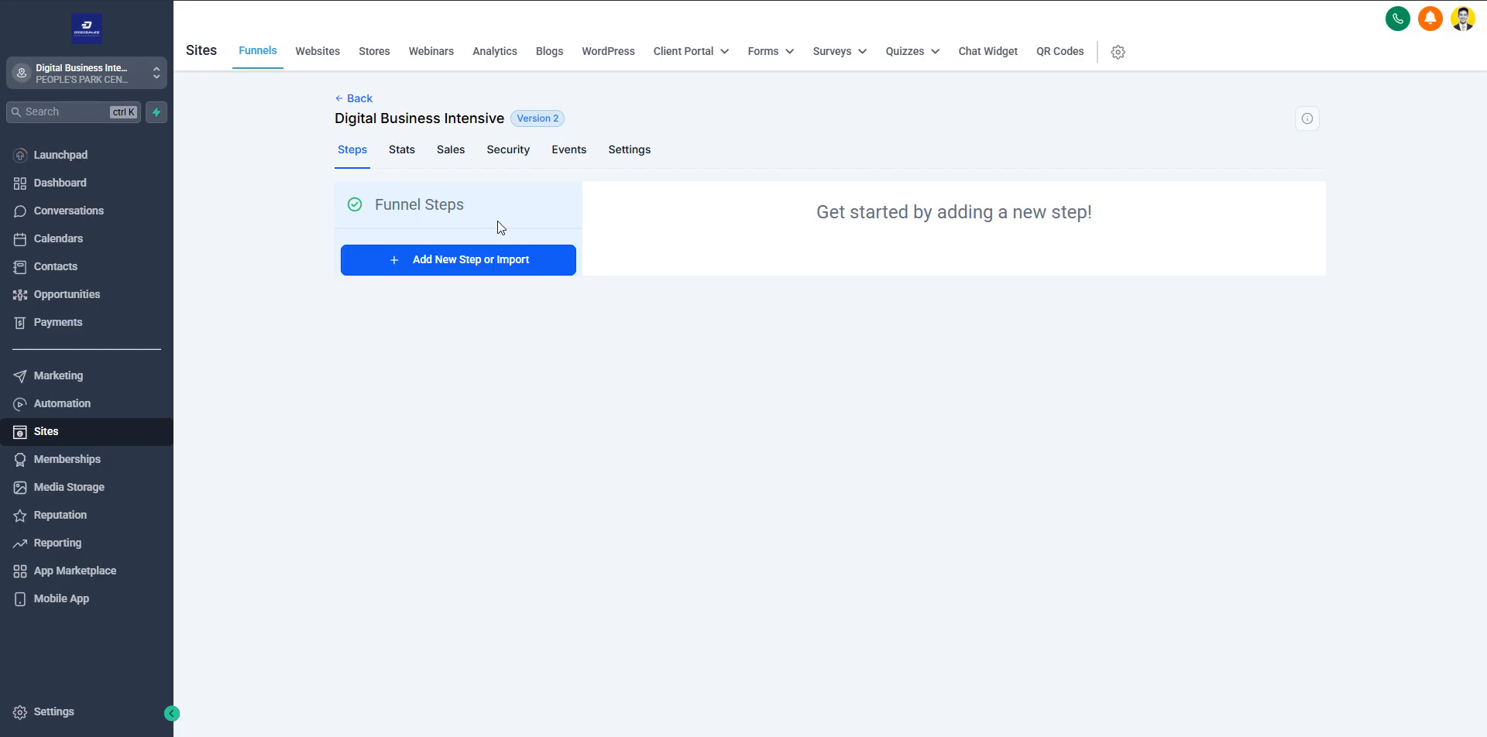
Open the new funnel's settings and check which domains are available for it
click(619, 161)
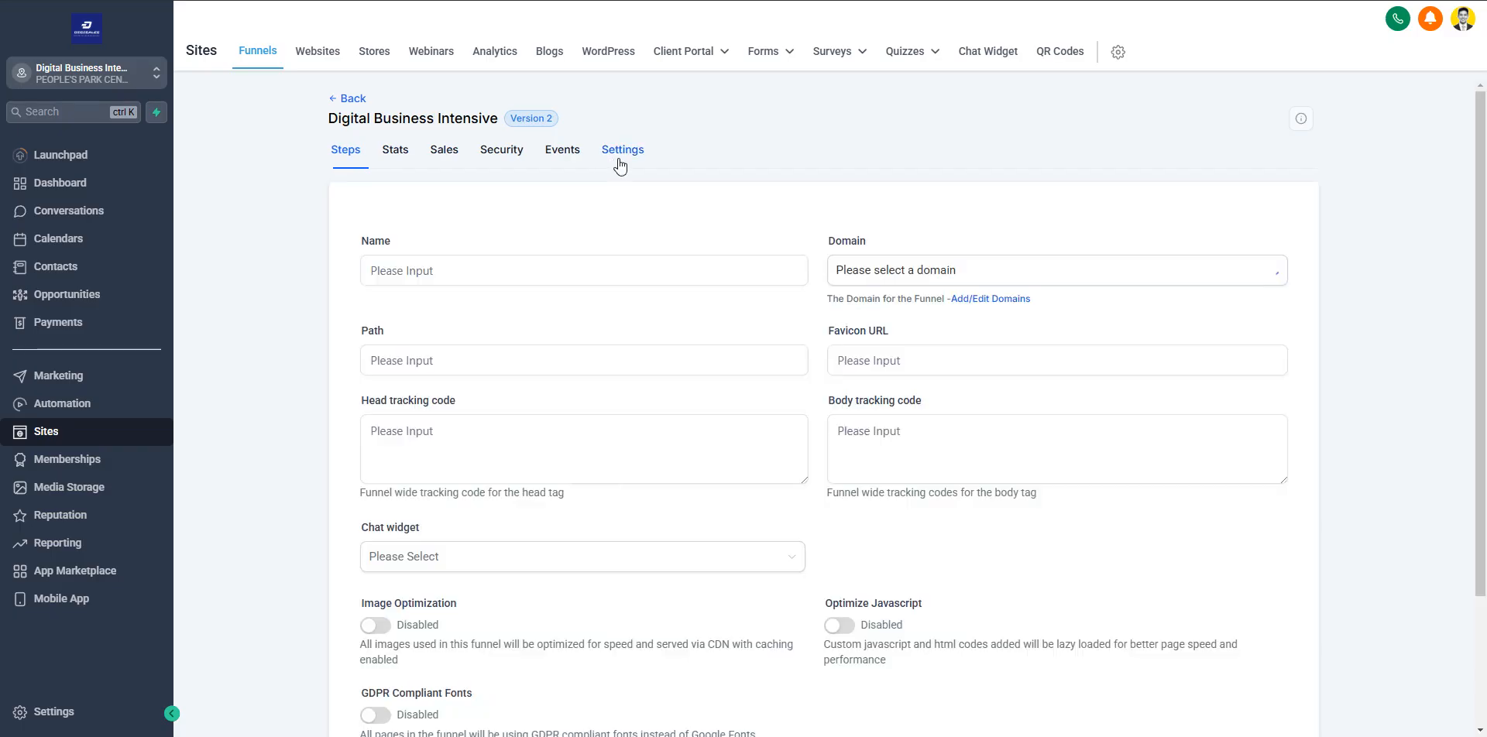
click(492, 275)
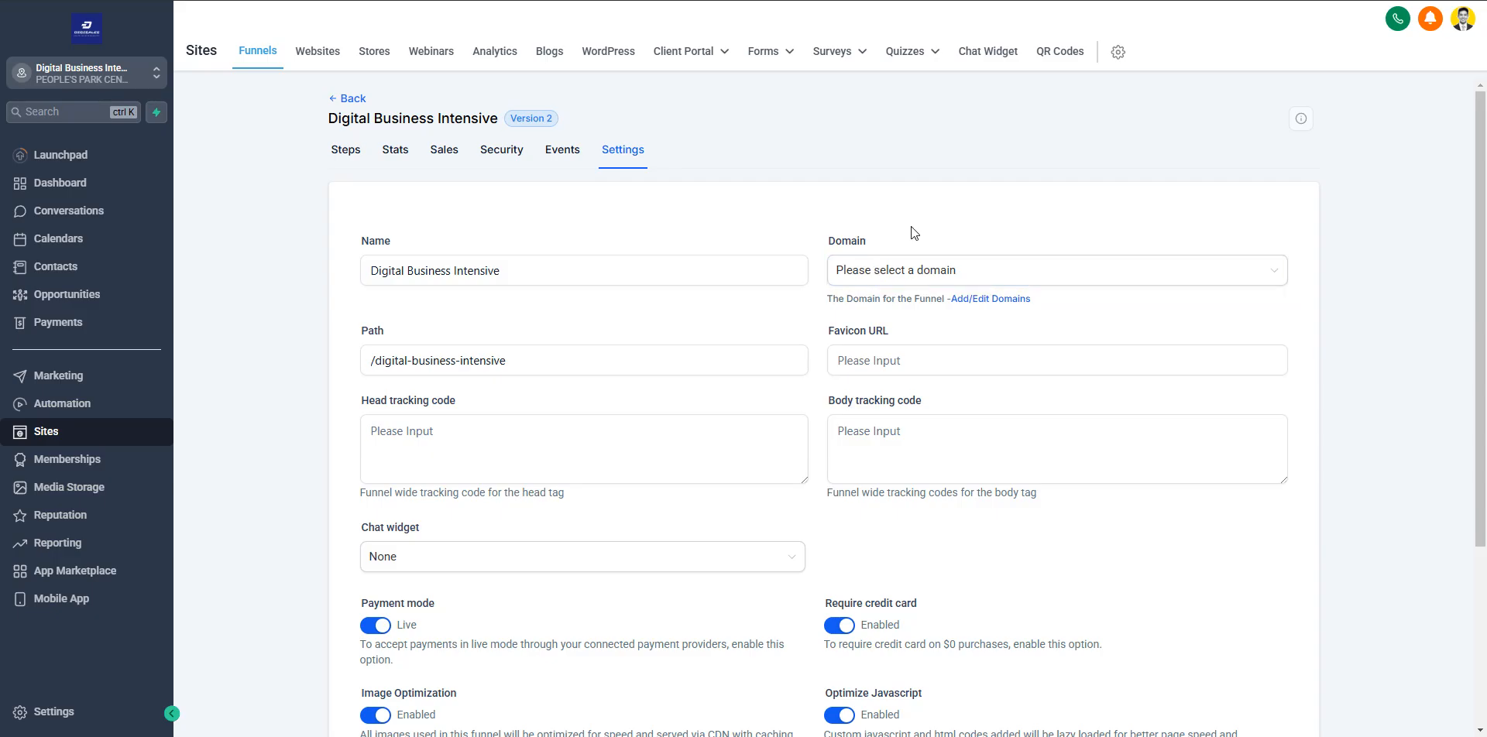
click(928, 273)
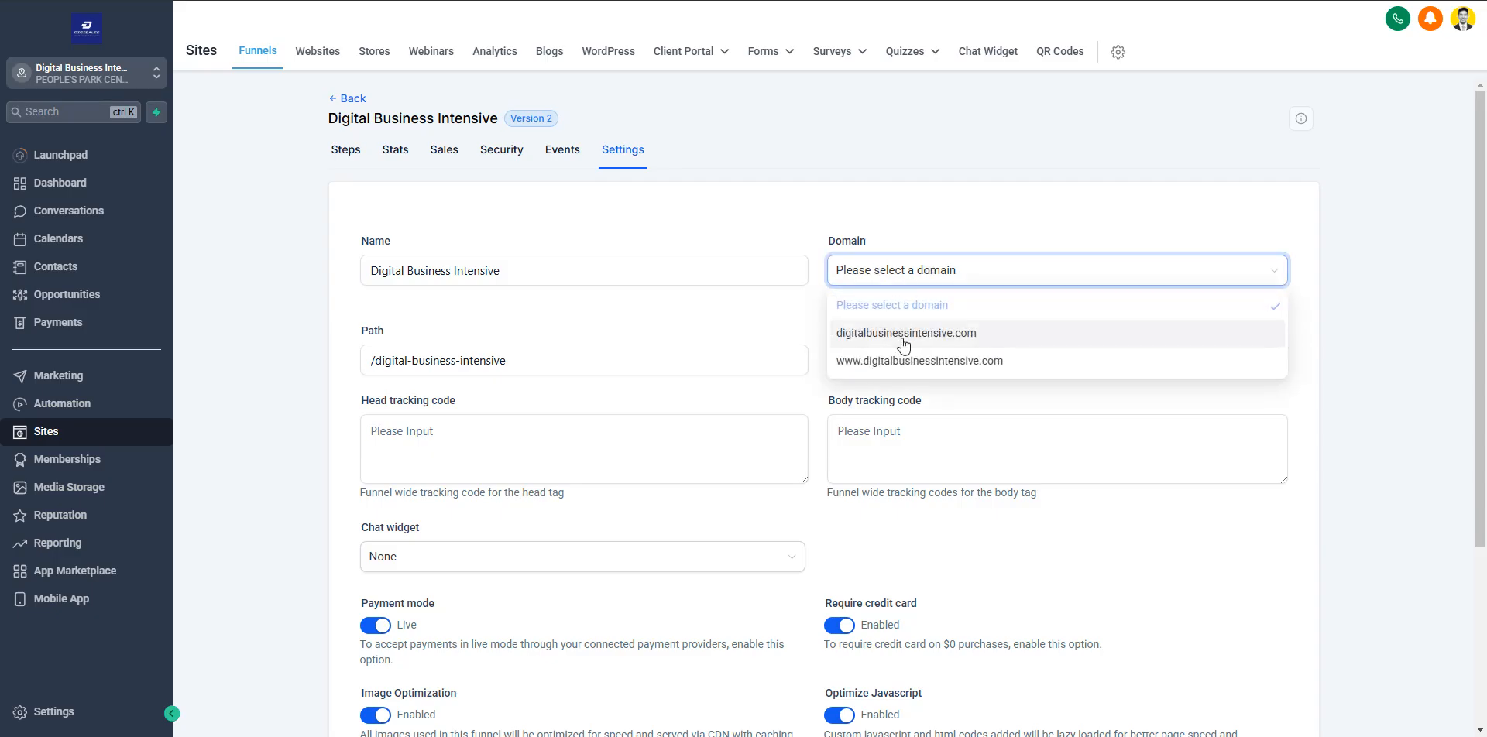
click(910, 233)
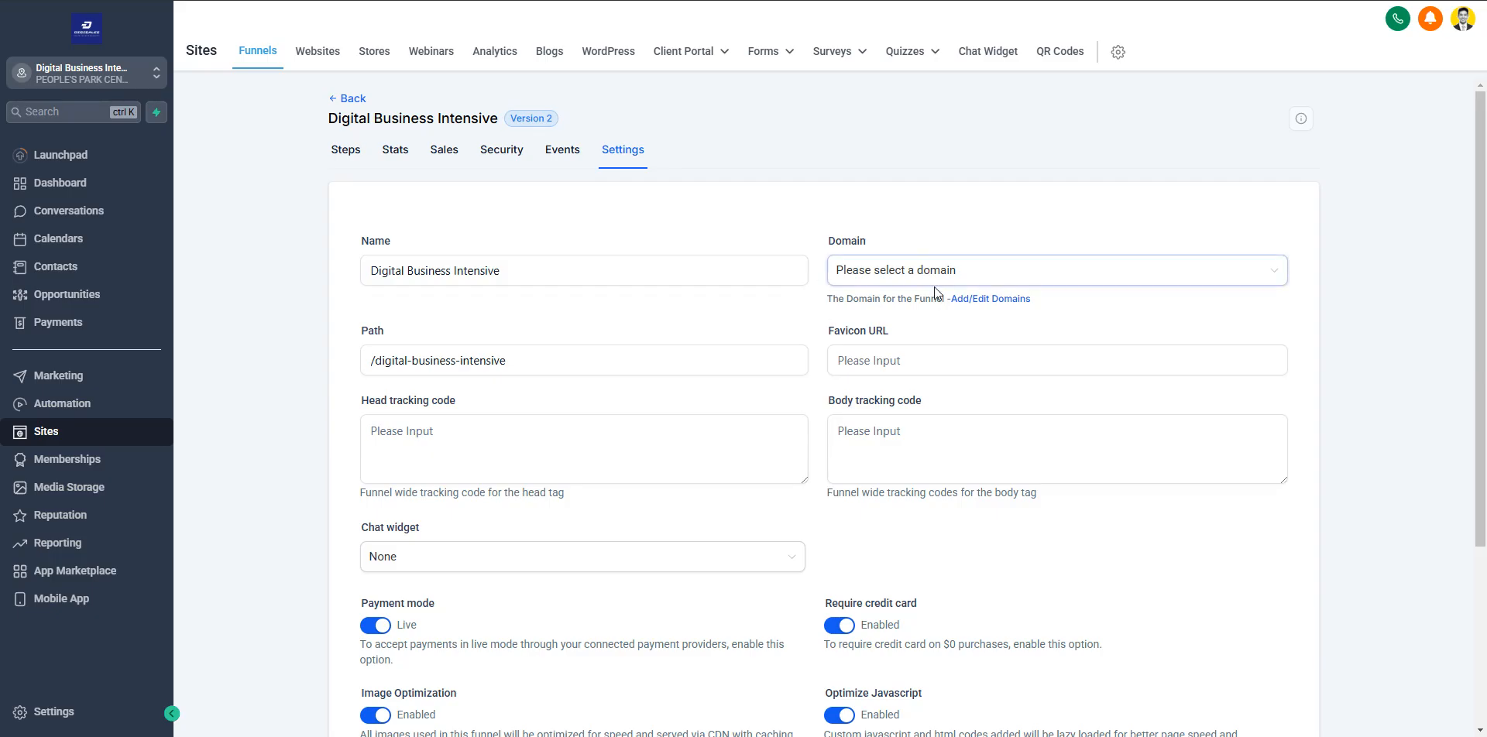
View the domain management page and its form for connecting a domain, and return to the funnel's settings
click(969, 307)
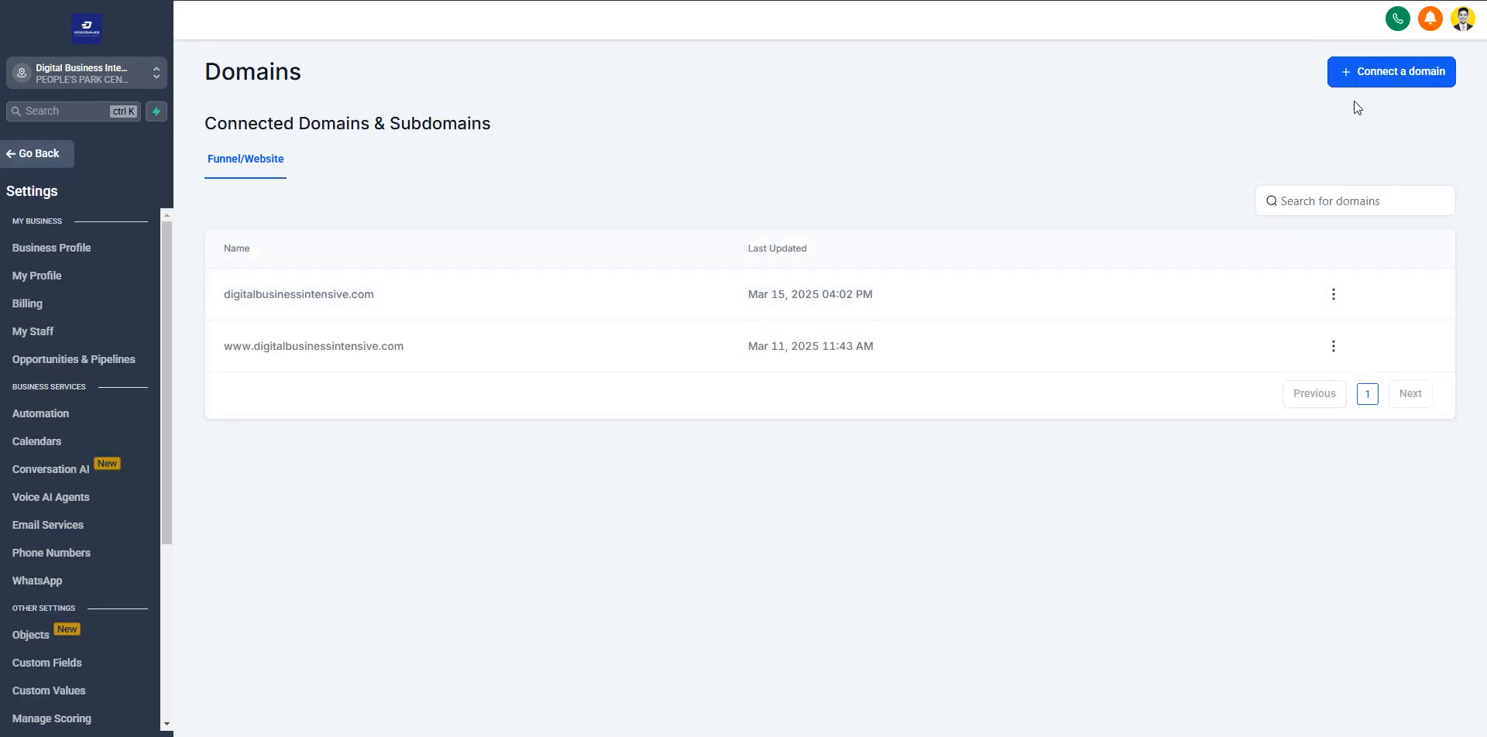
click(1383, 81)
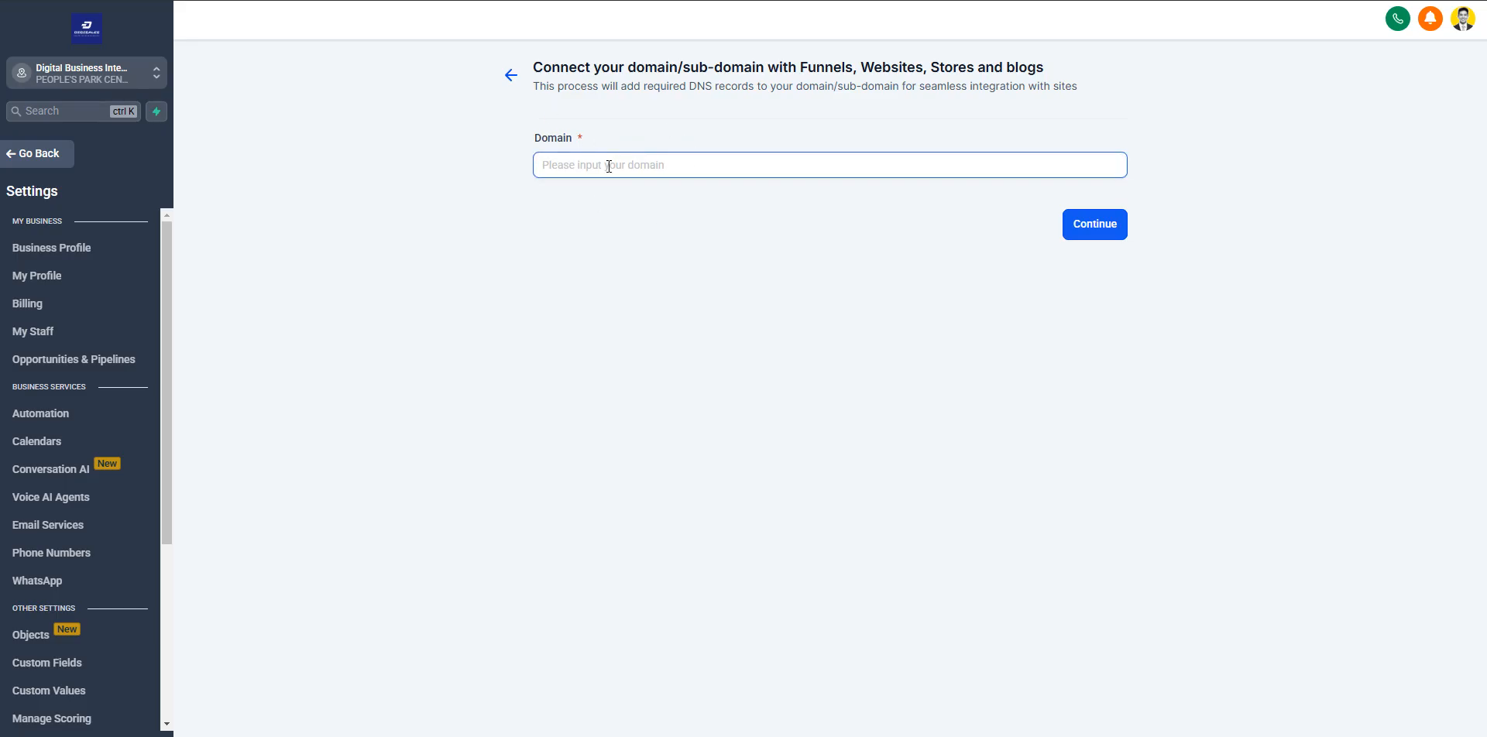
click(511, 75)
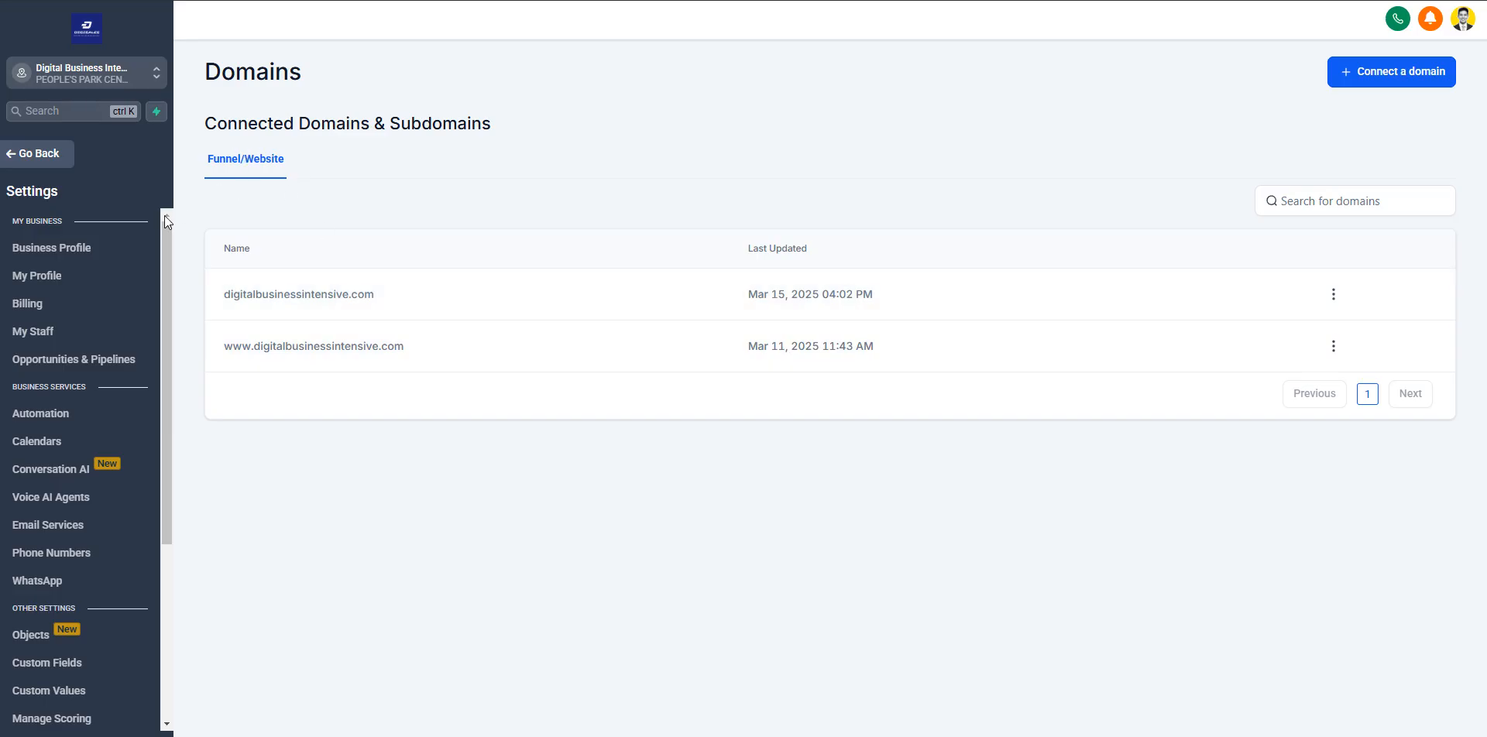
click(20, 159)
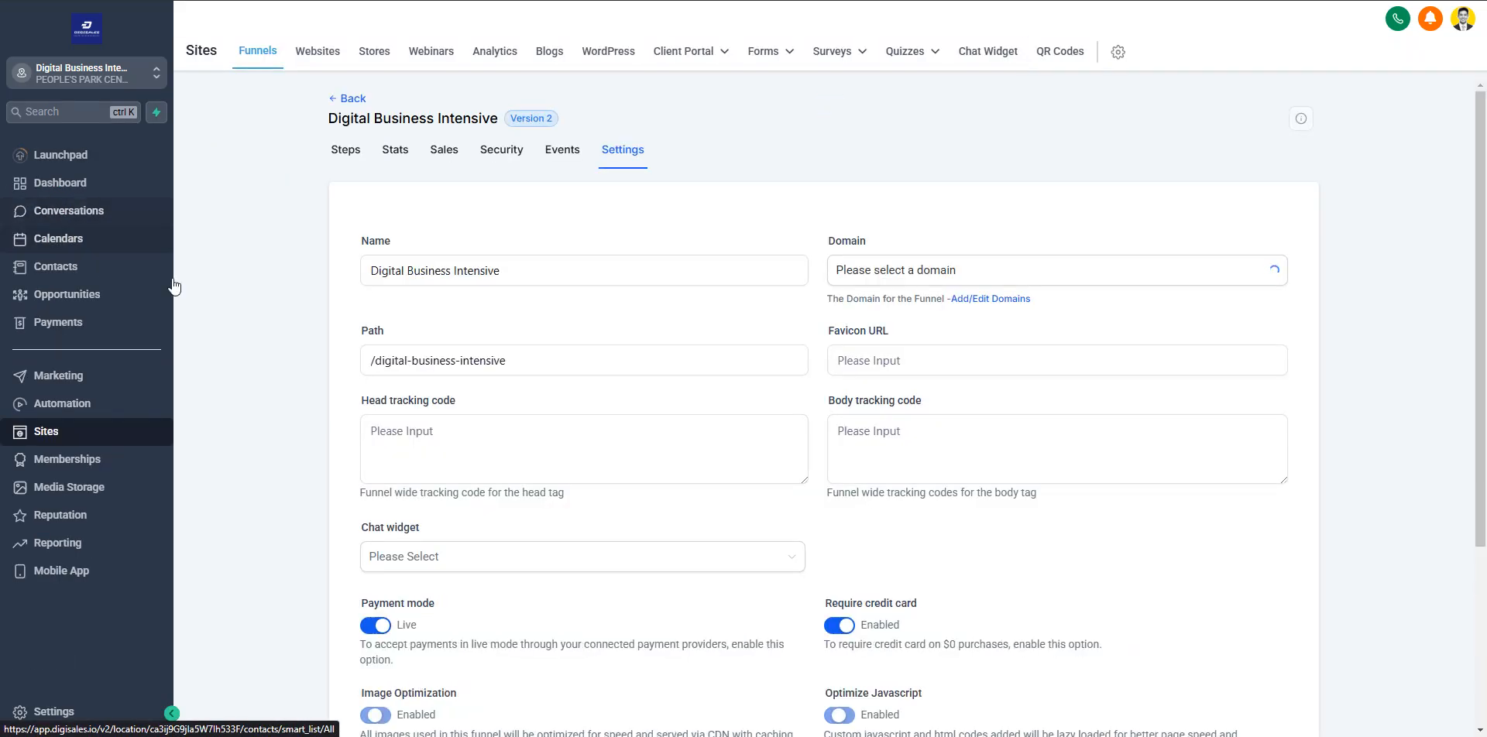
Set the funnel's domain to digitalbusinessintensive.com
click(869, 280)
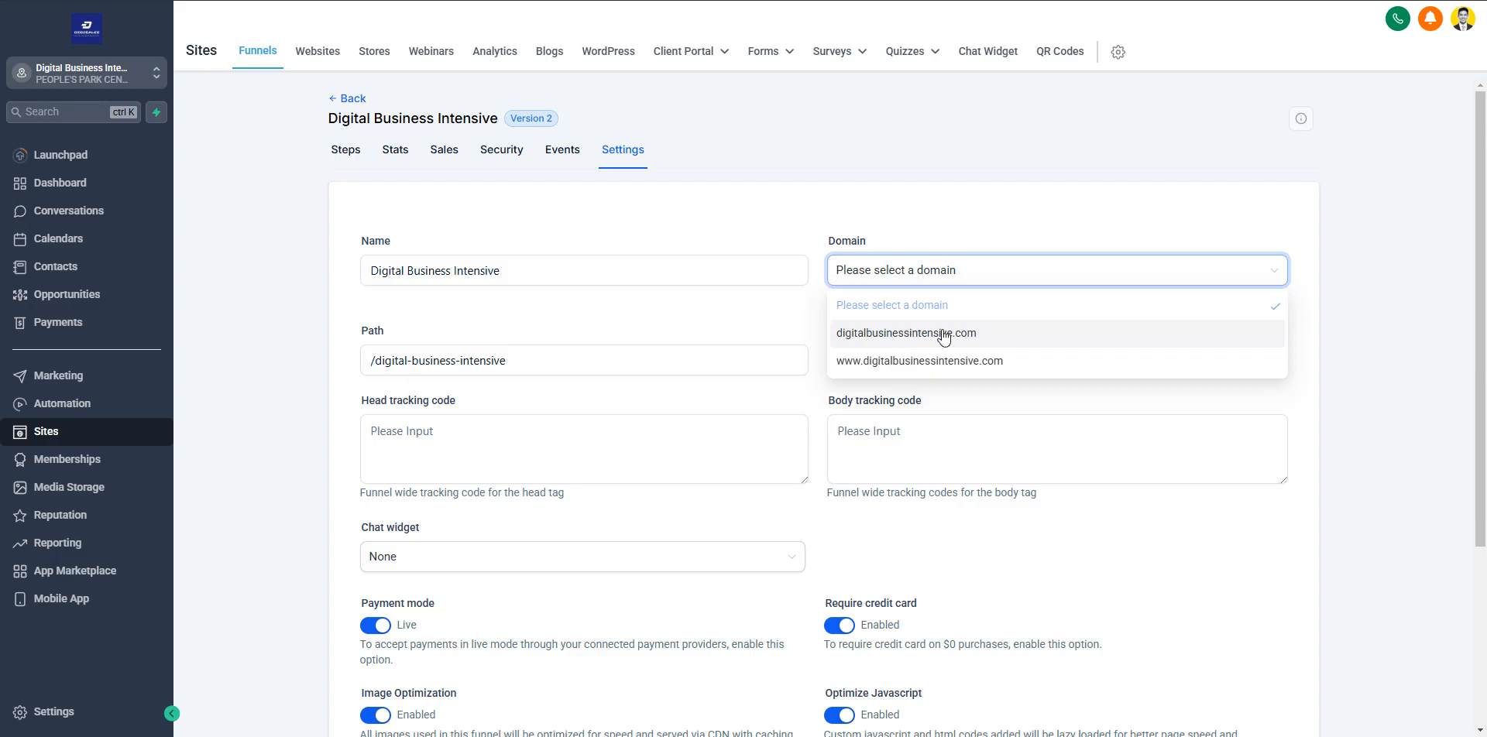
click(889, 334)
click(877, 227)
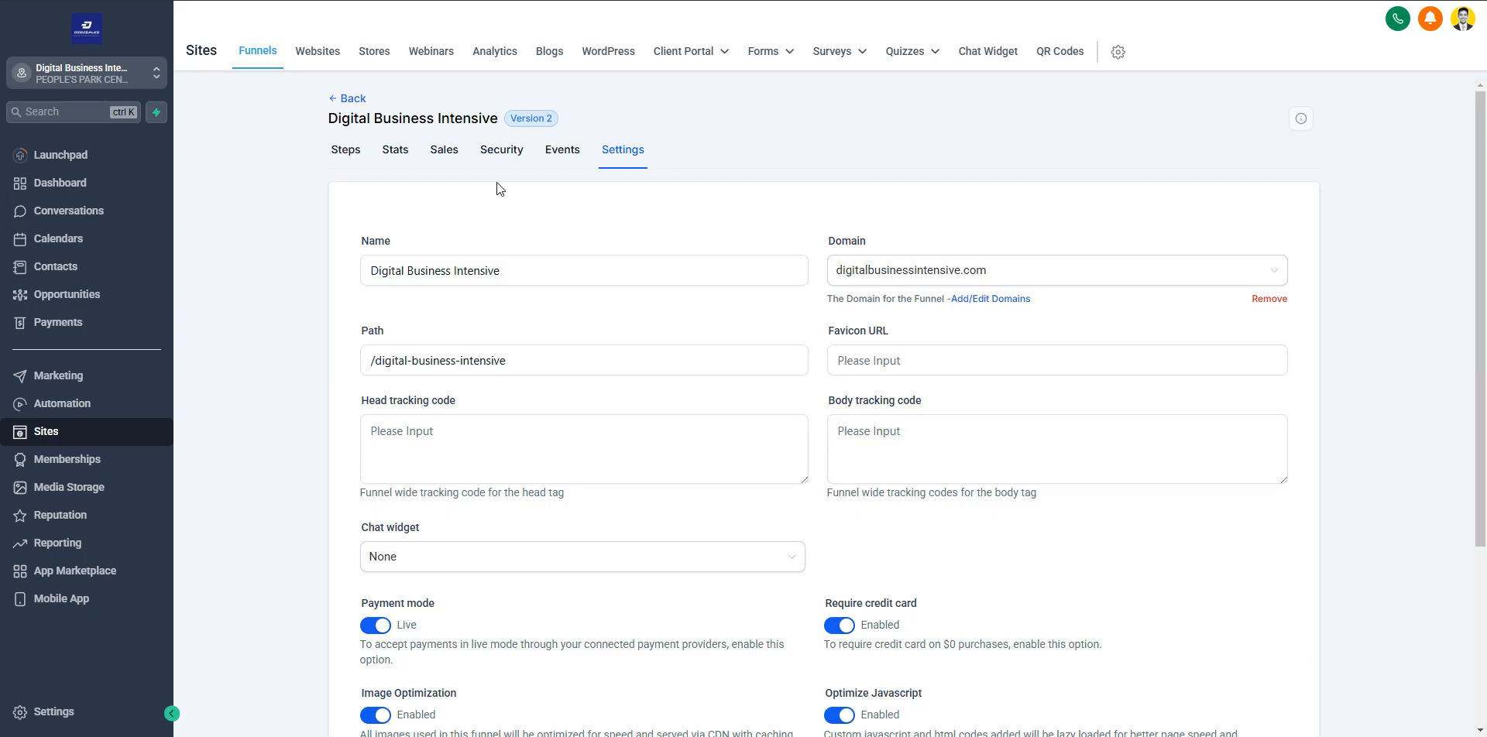
Examine the funnel's path, favicon URL, head tracking code and body tracking code settings
click(456, 348)
scroll(433, 345, down, 1)
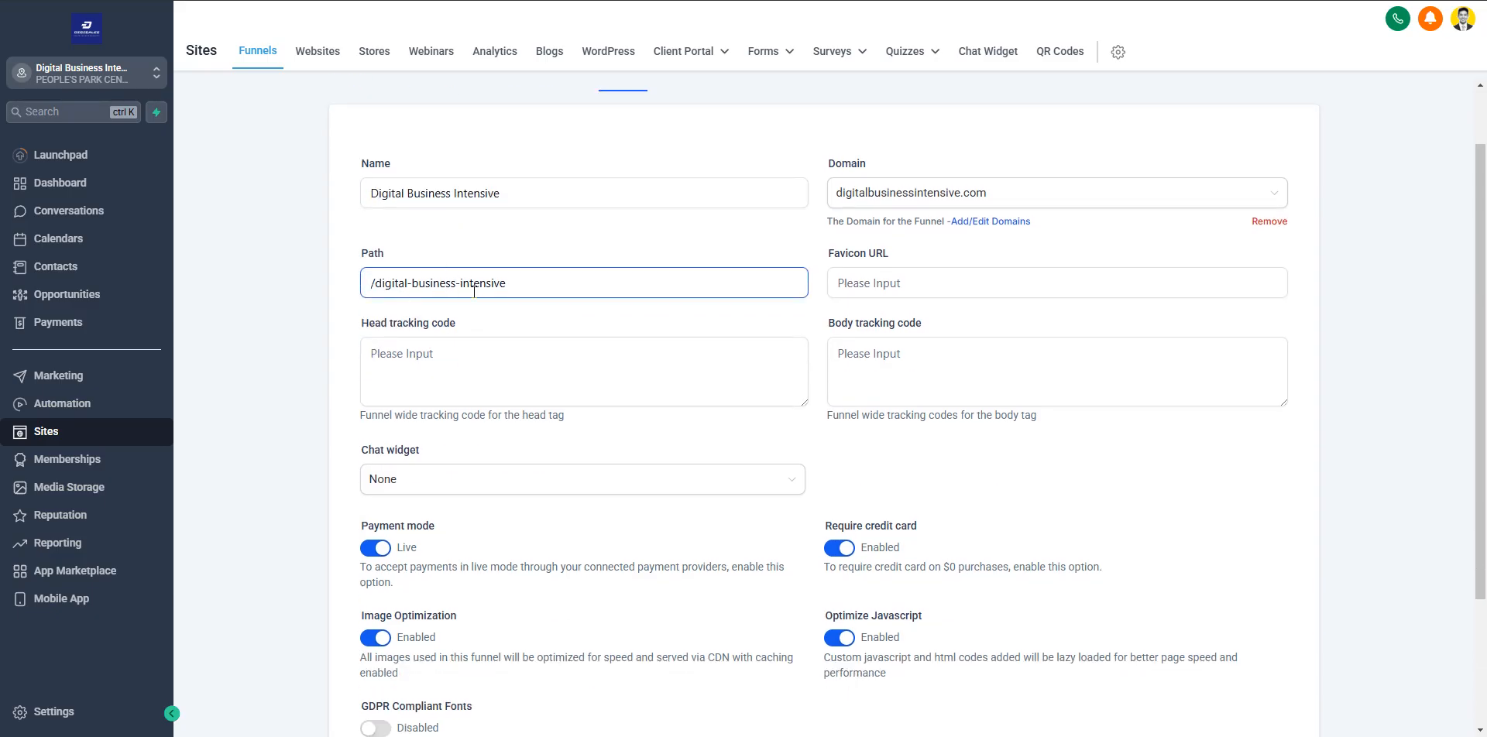
click(433, 236)
scroll(433, 236, up, 1)
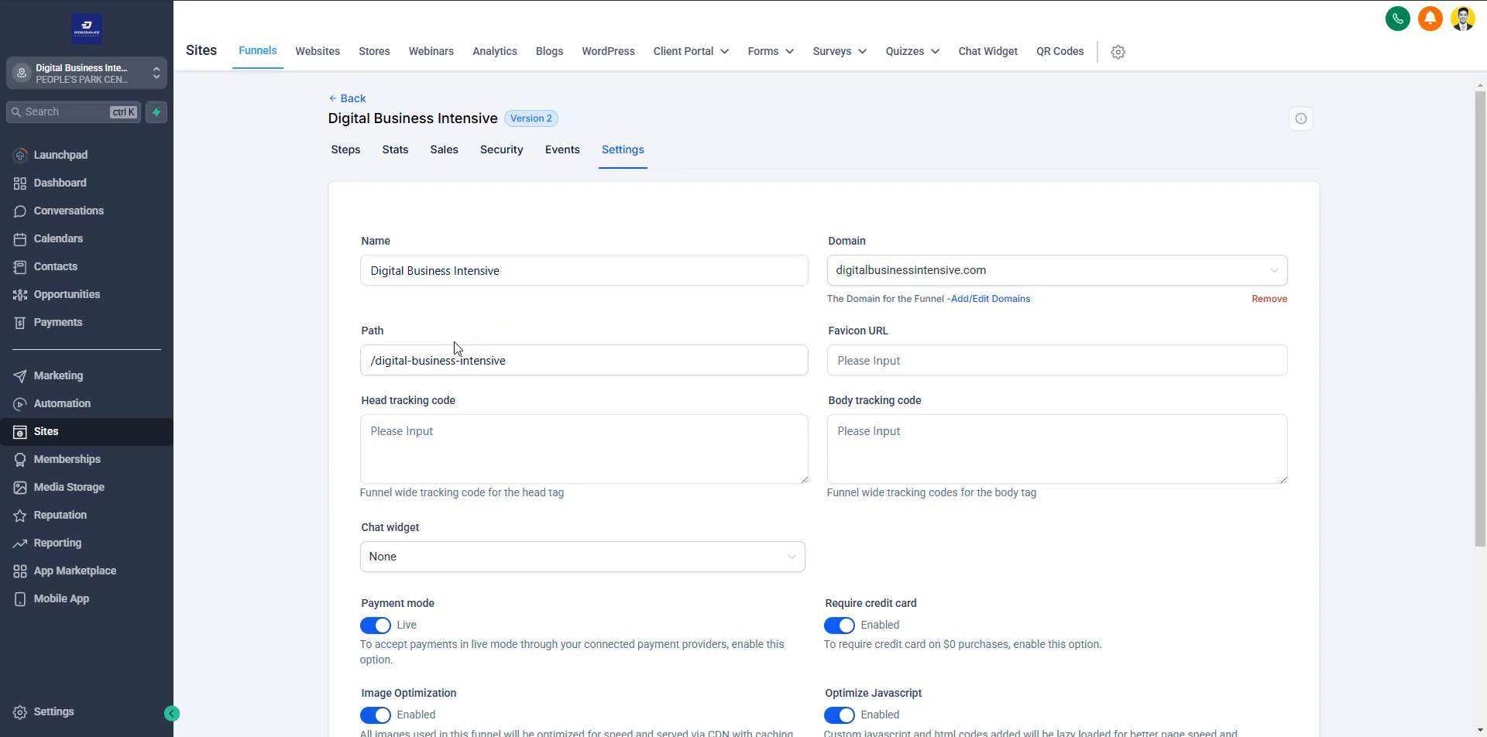
scroll(545, 337, down, 1)
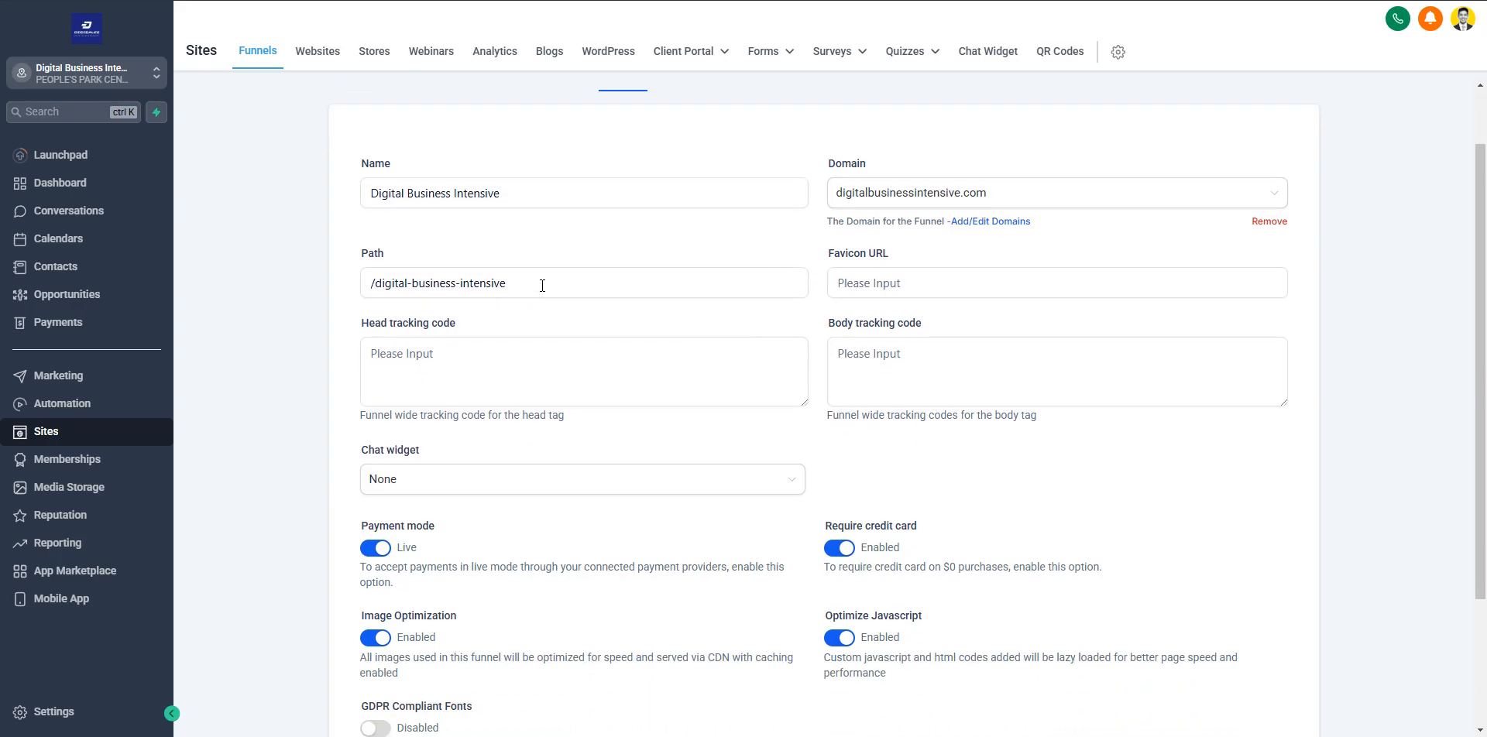
click(849, 281)
click(927, 291)
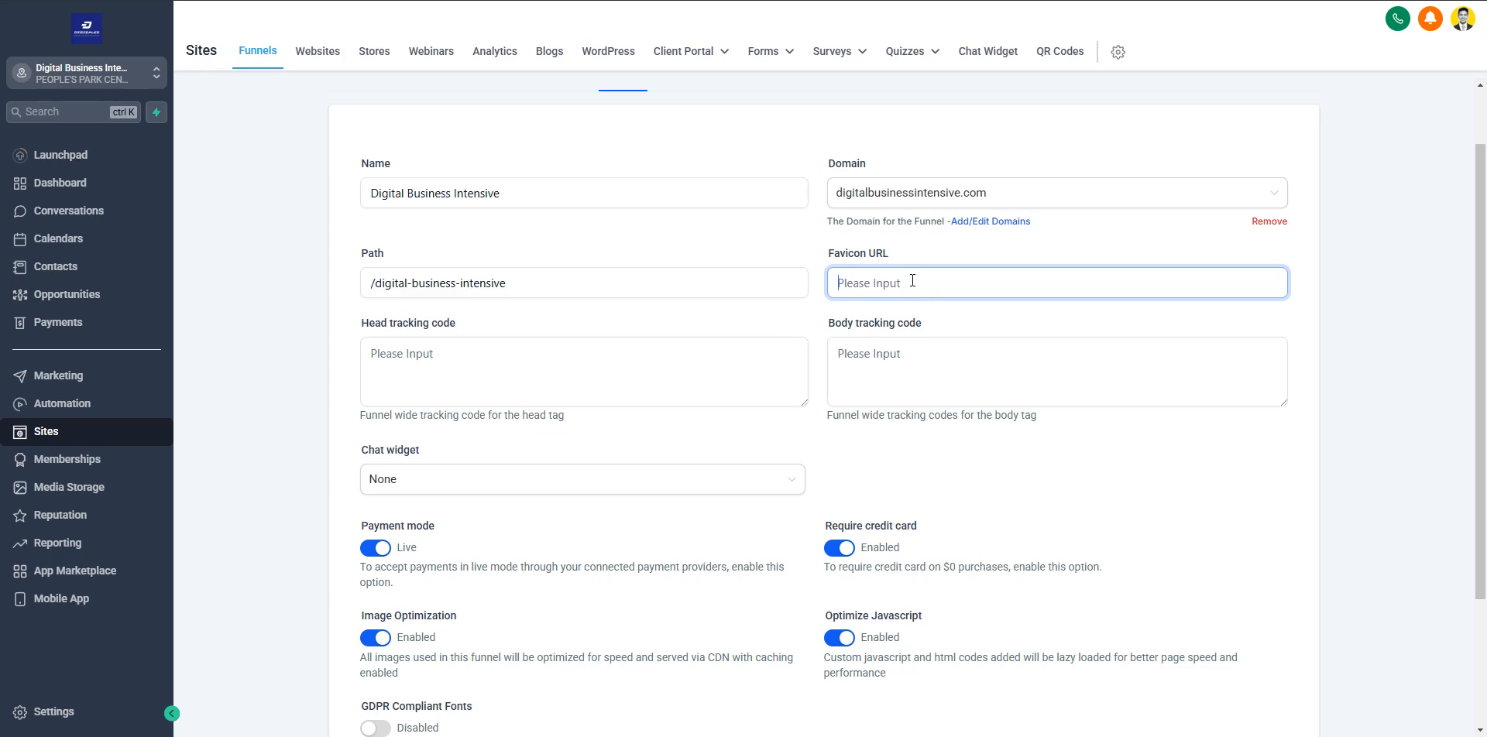
click(405, 367)
click(468, 330)
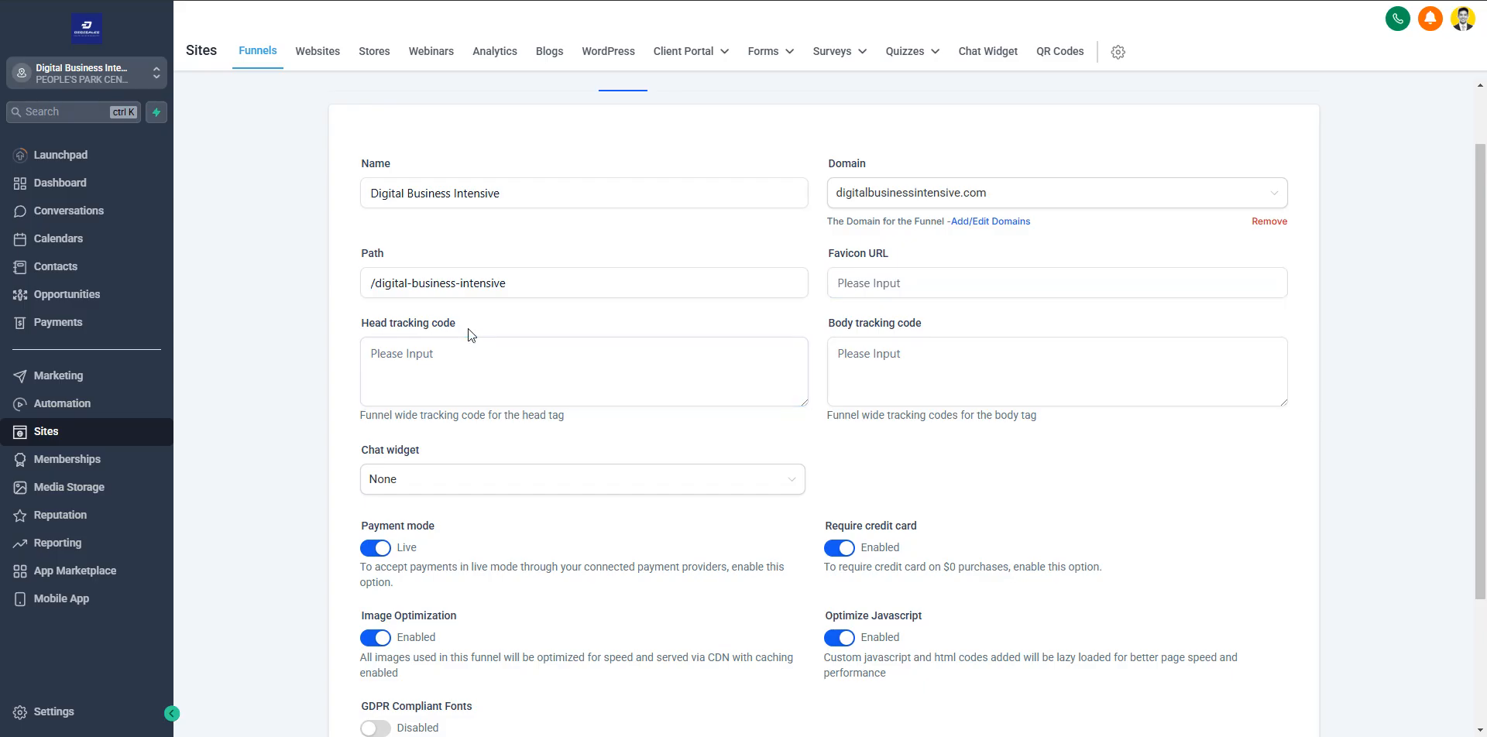
click(495, 363)
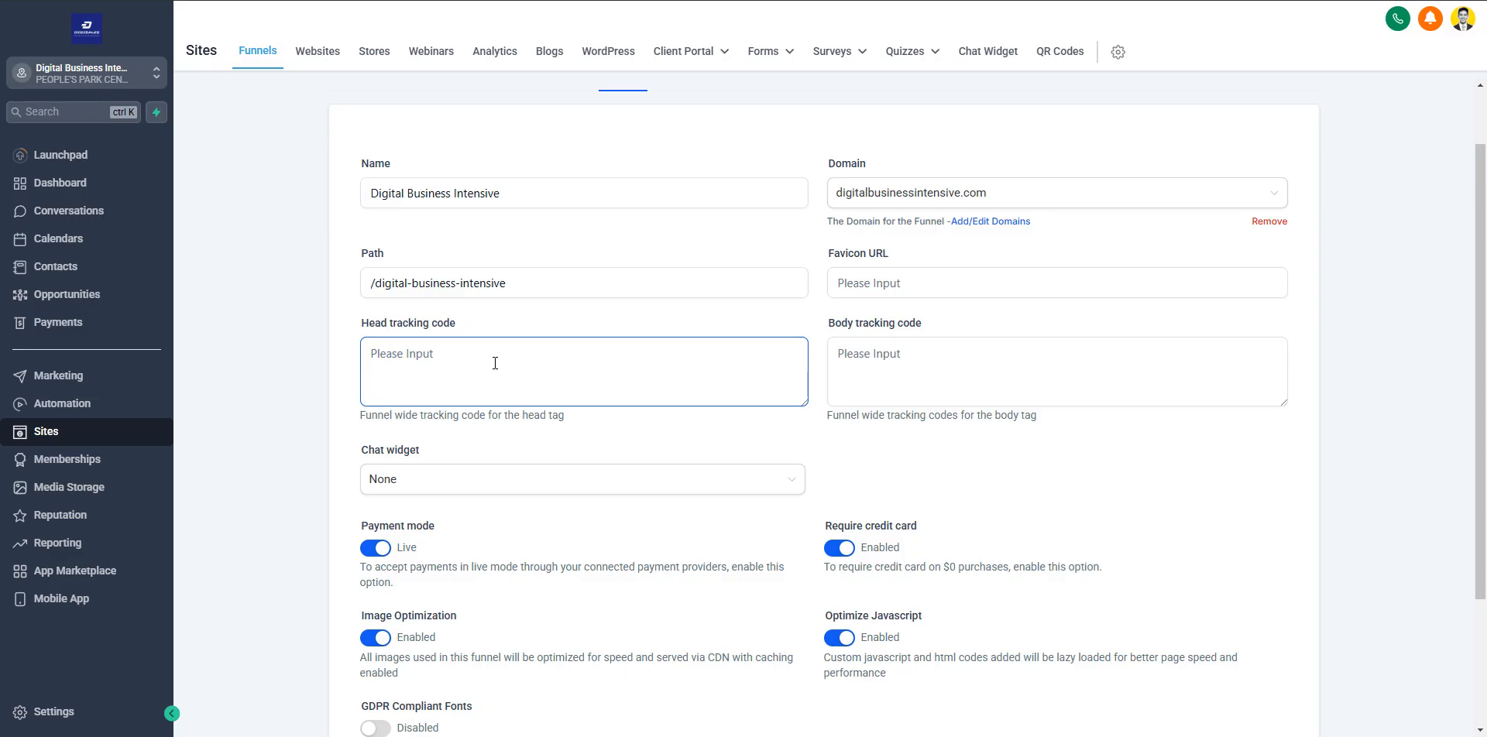
click(494, 363)
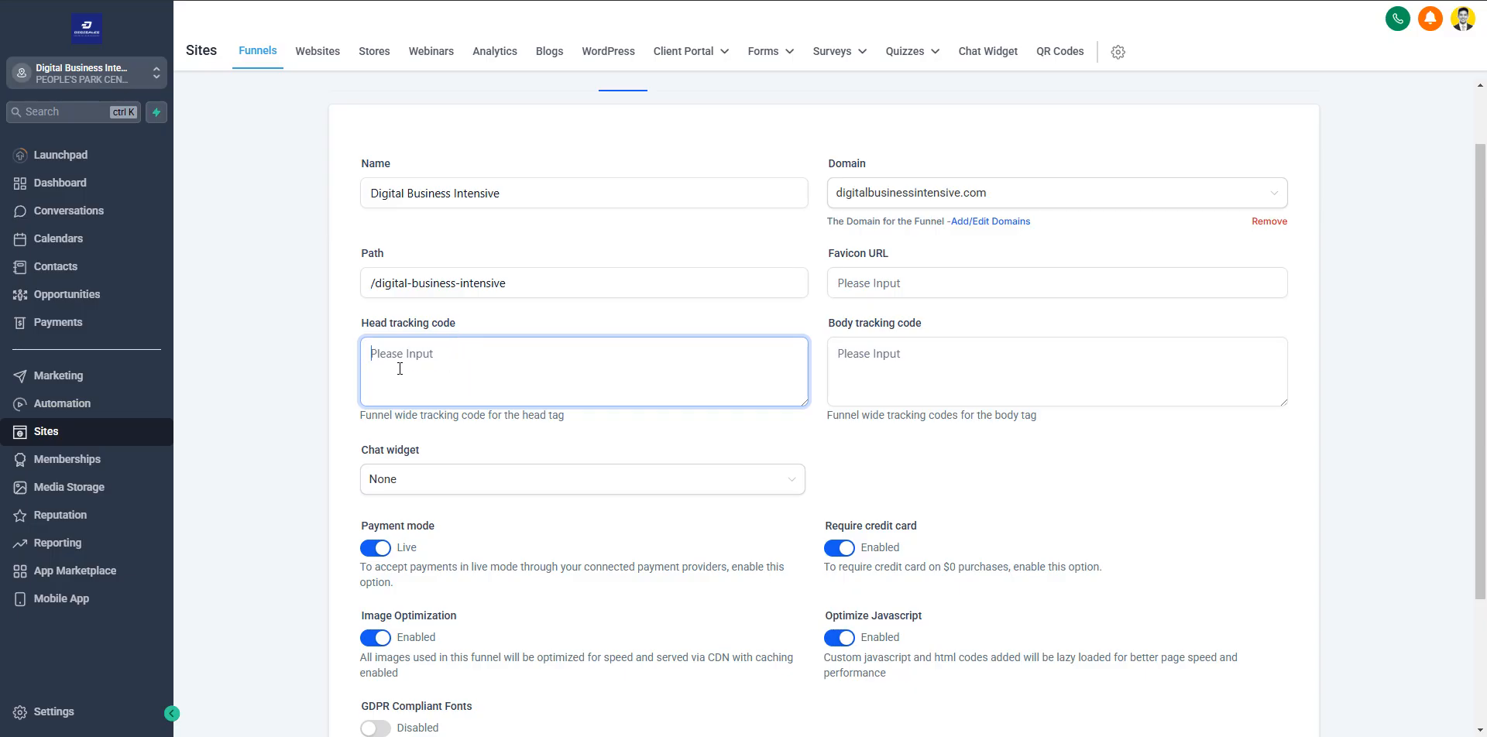
click(836, 364)
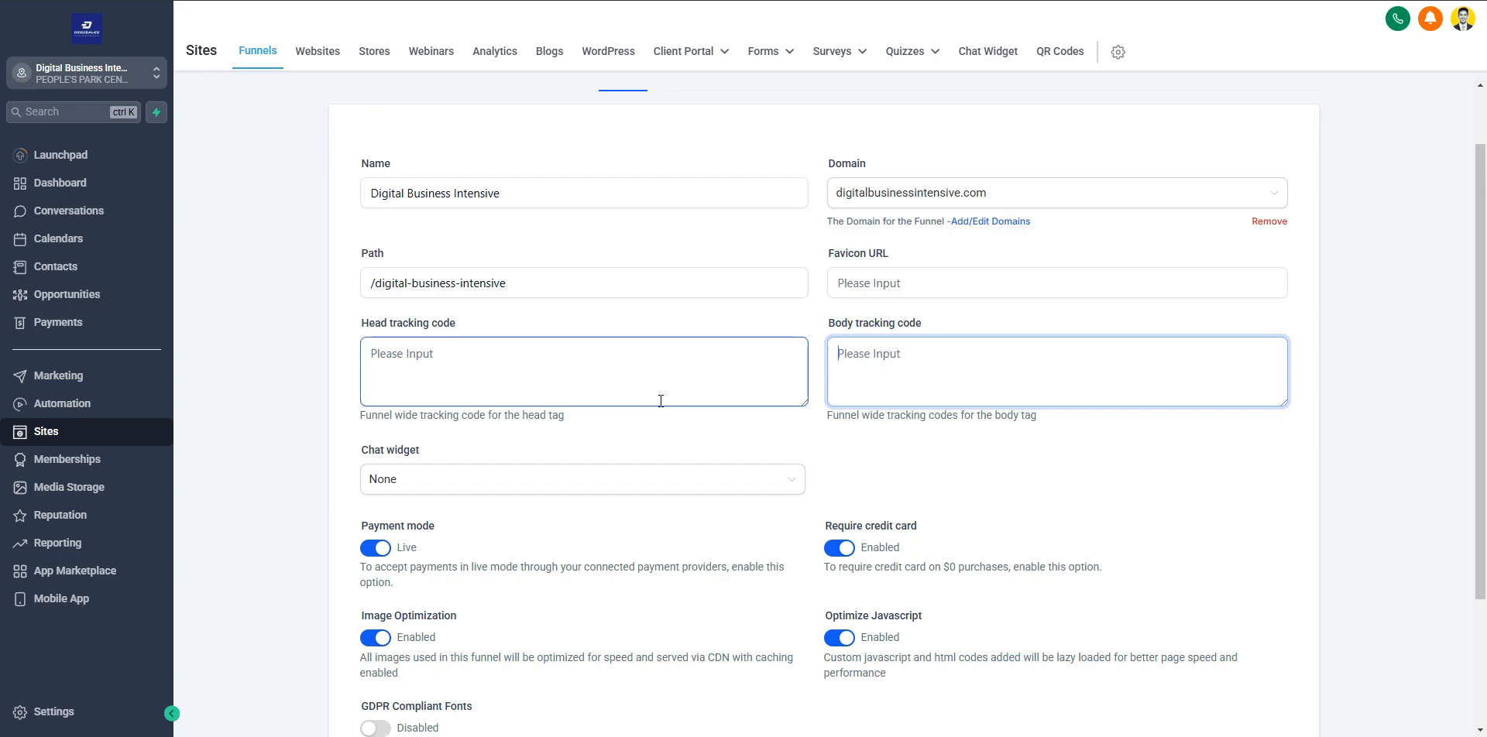
Check the chat widget choices and the remaining payment and optimization options, and save the funnel settings
scroll(661, 398, down, 2)
click(404, 341)
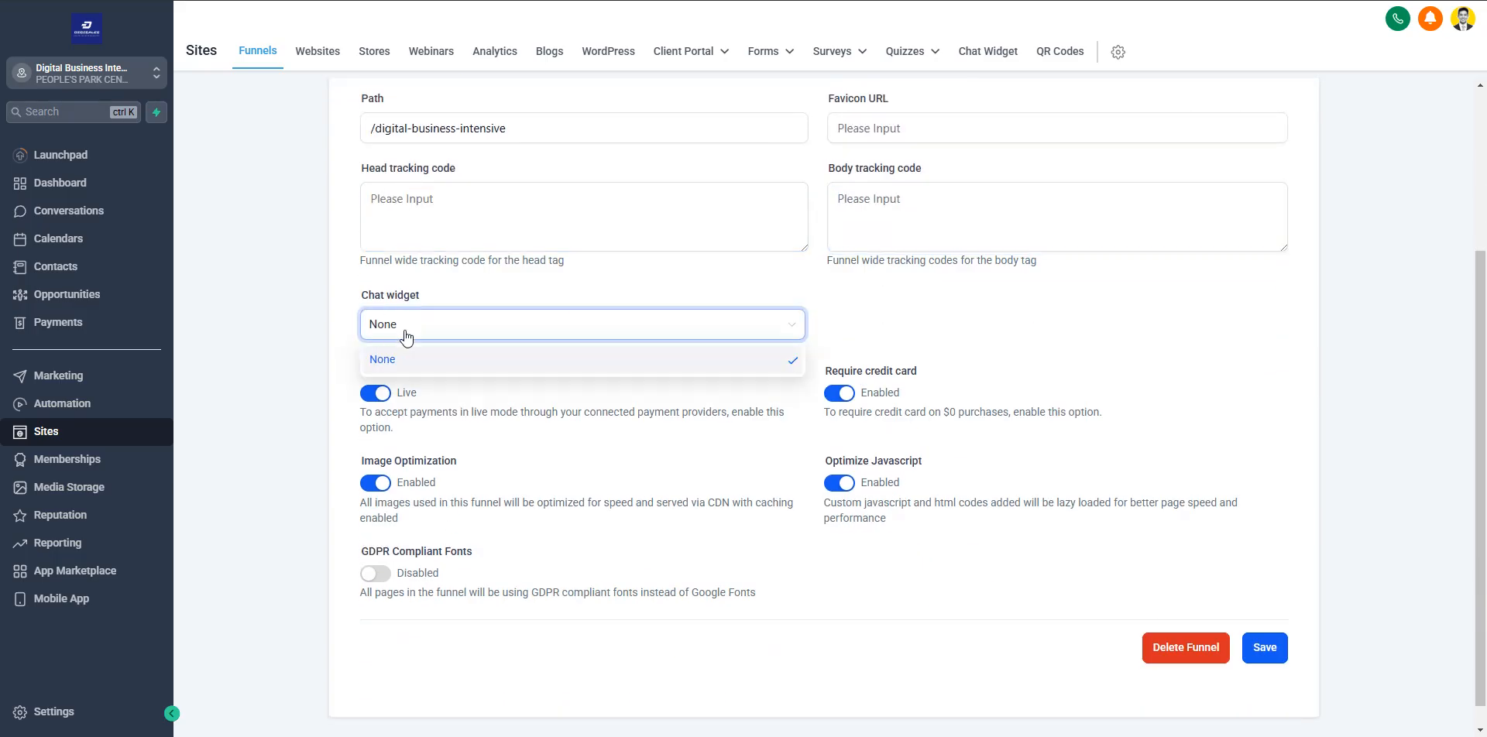
click(335, 332)
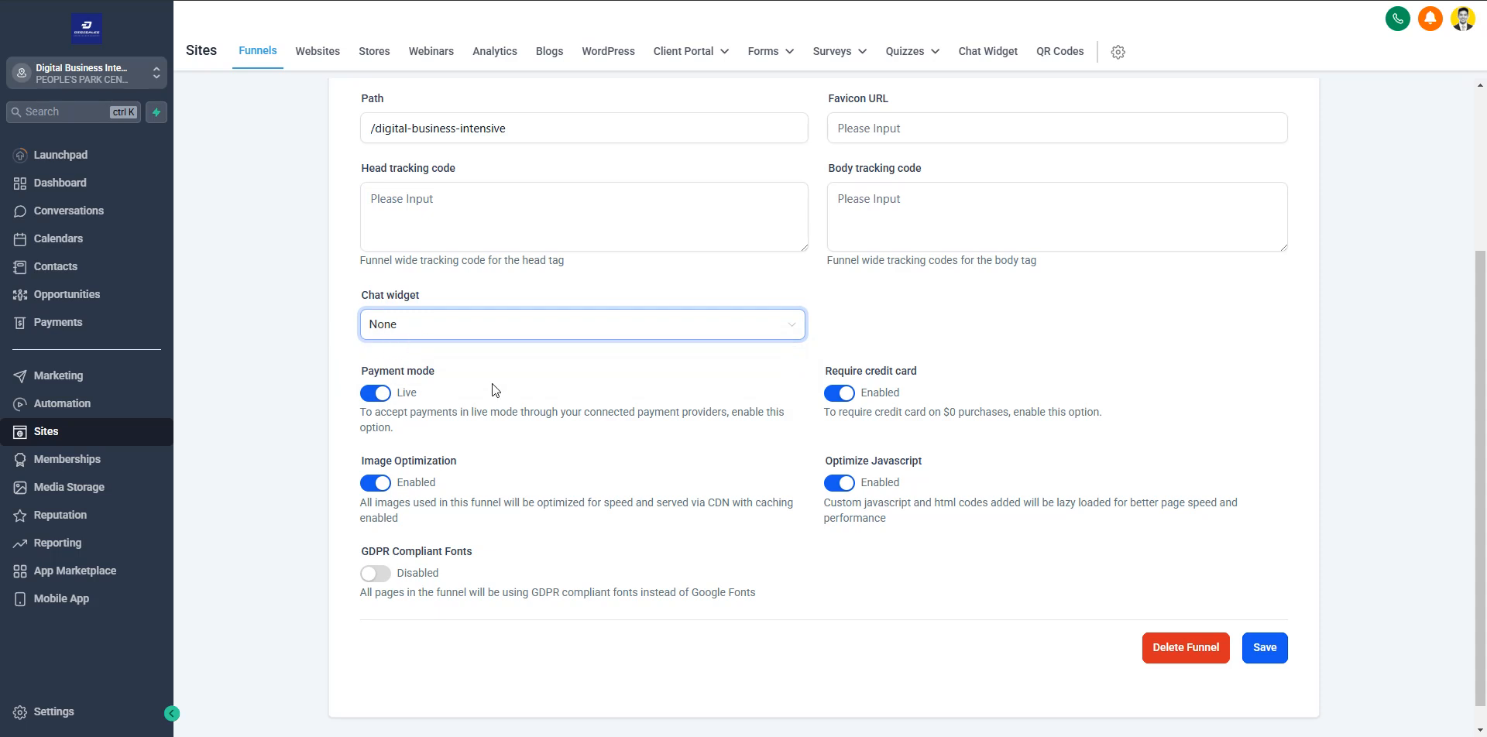
scroll(491, 383, down, 1)
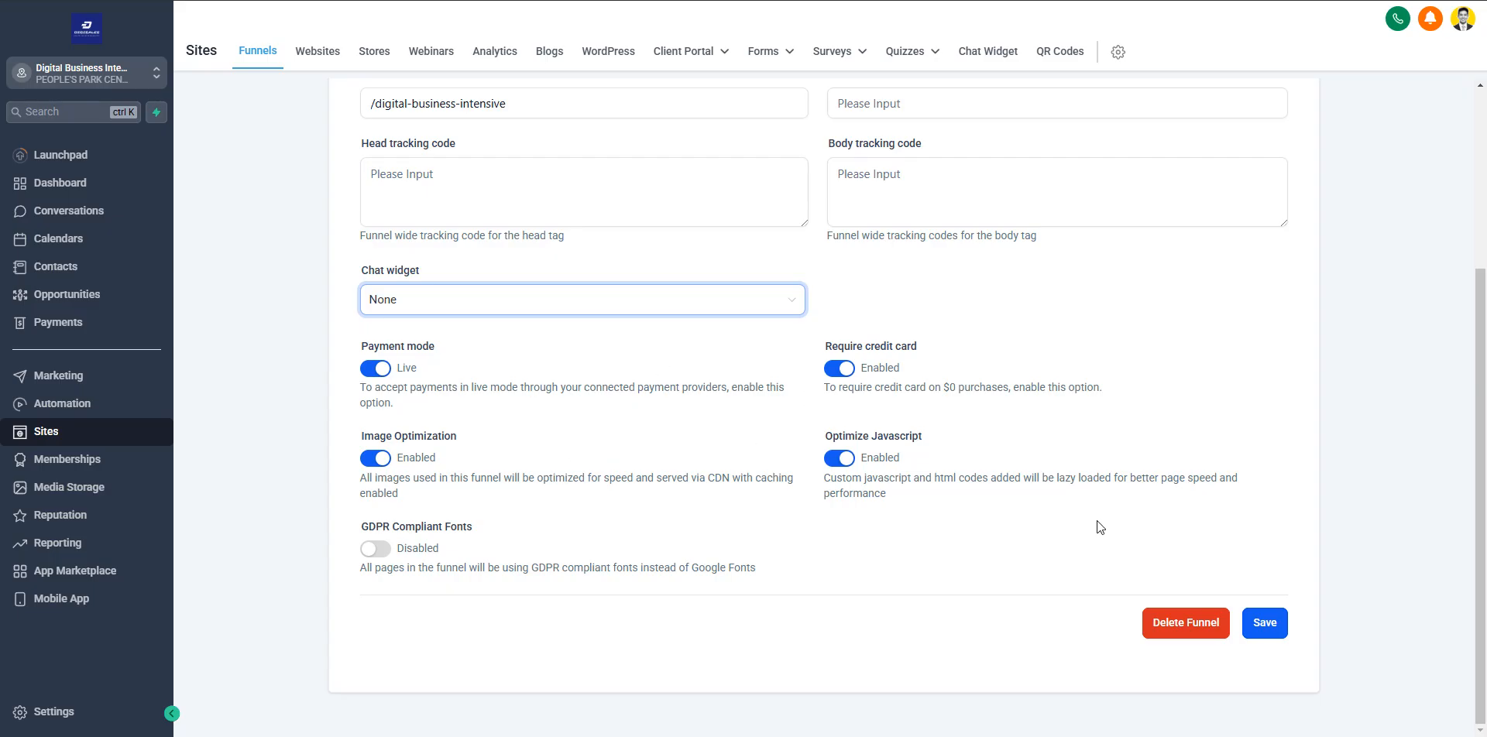
click(1273, 625)
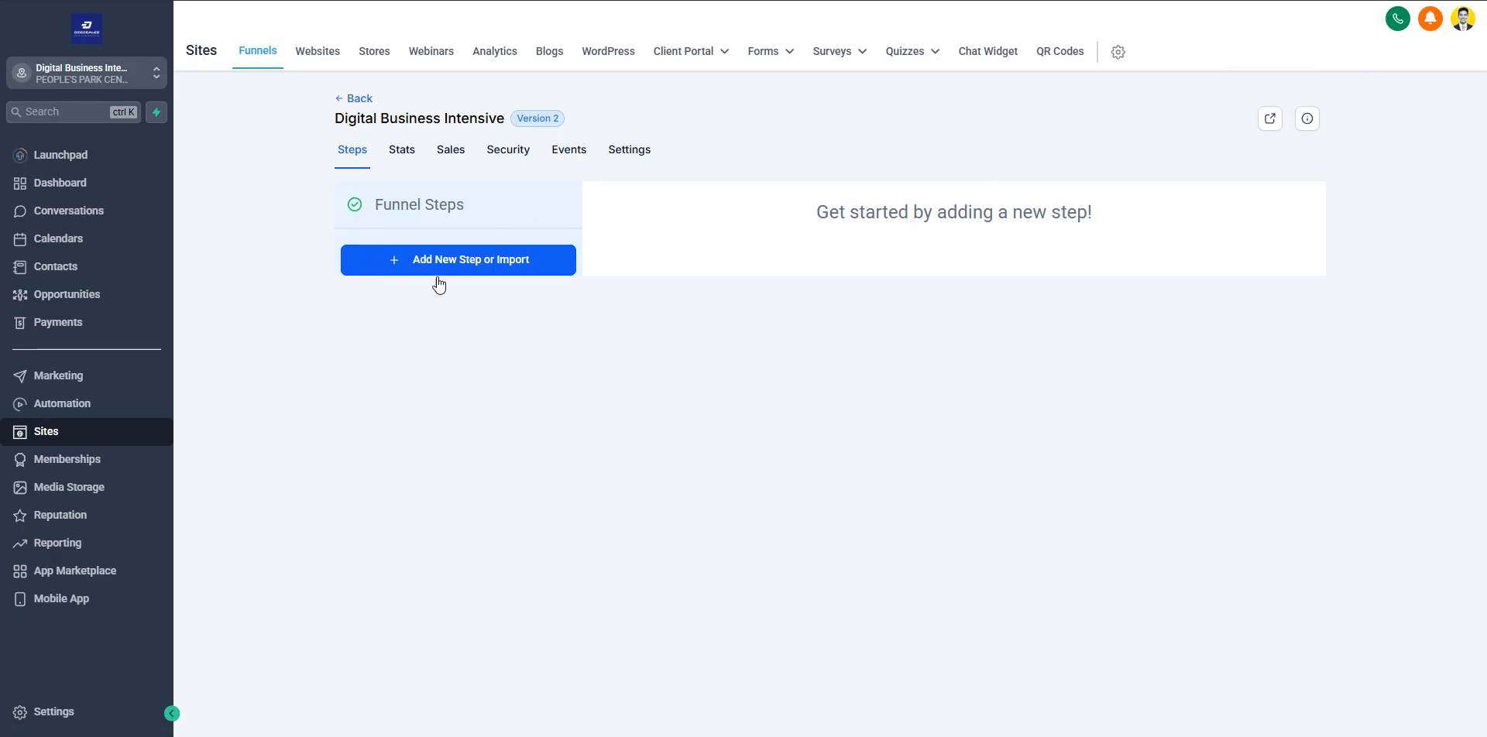
Start a new funnel step and name its page "Digital Business Intensive - register today"
click(458, 264)
click(634, 291)
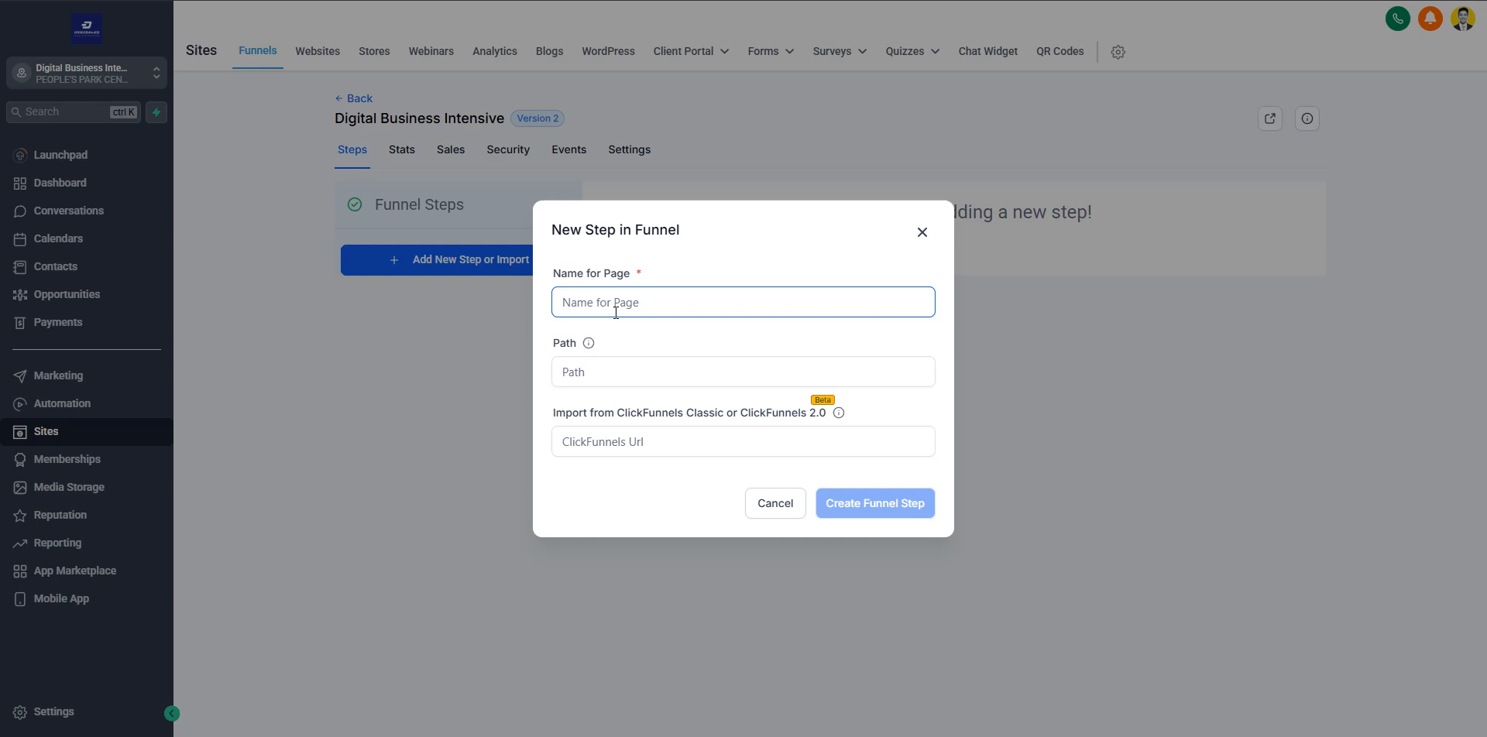
click(660, 309)
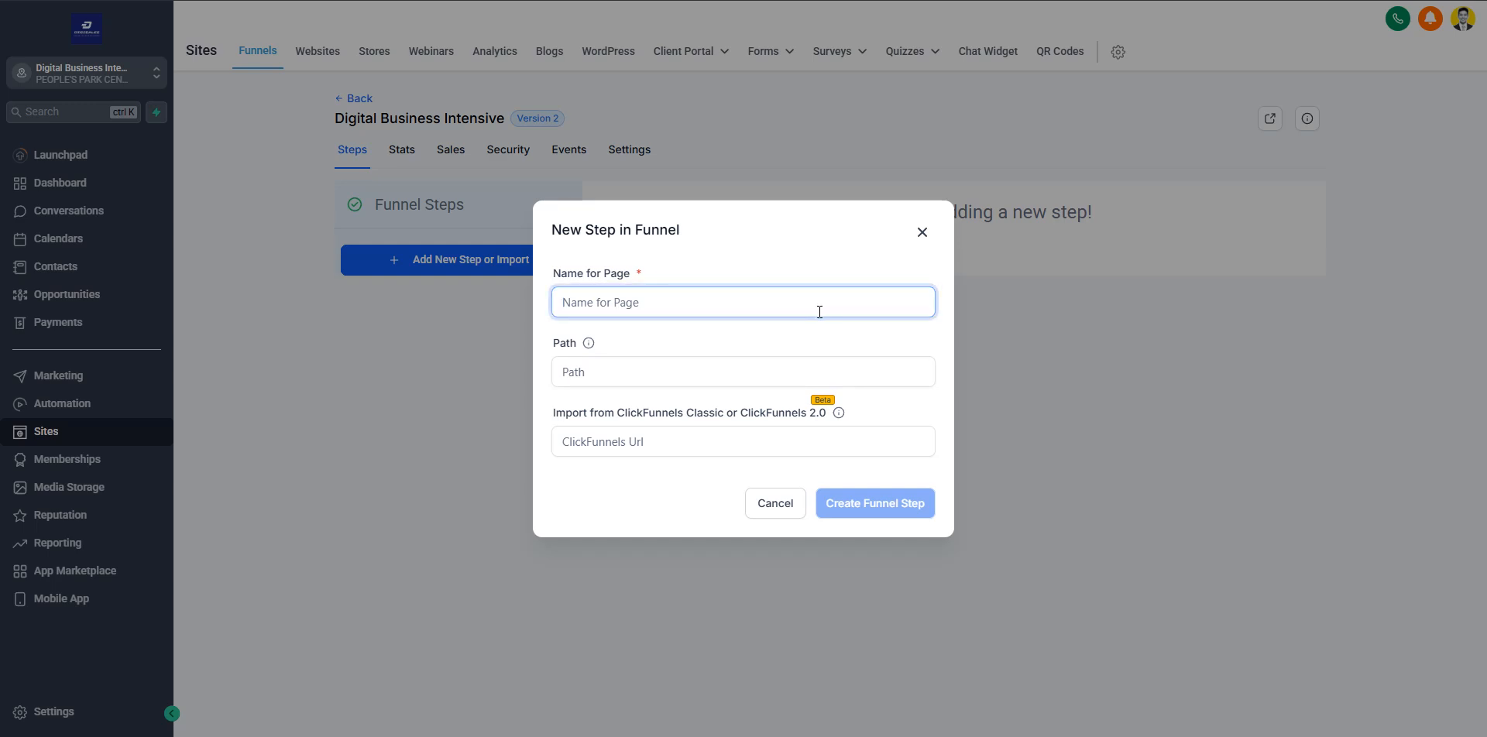
text(Digital Business Intensive -)
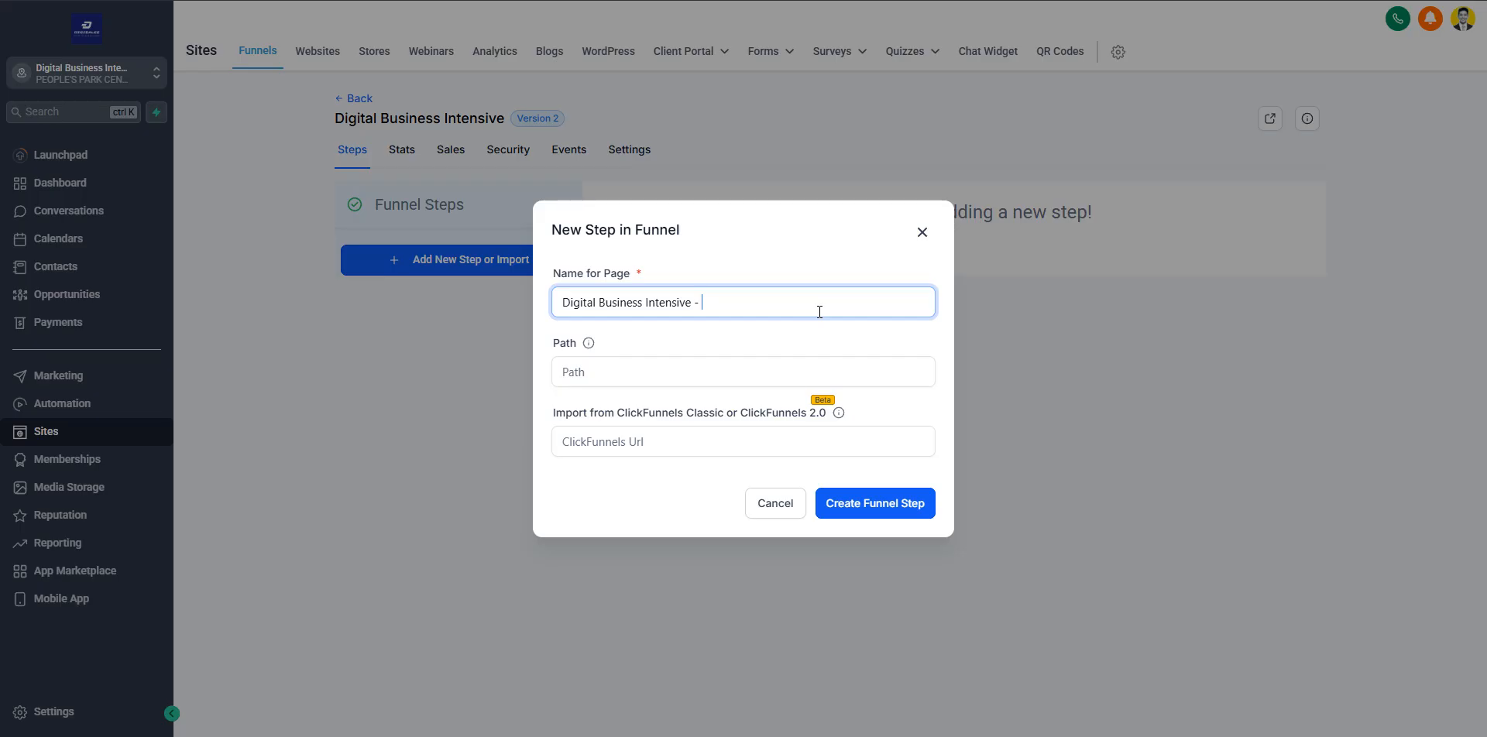
text(register today)
click(803, 272)
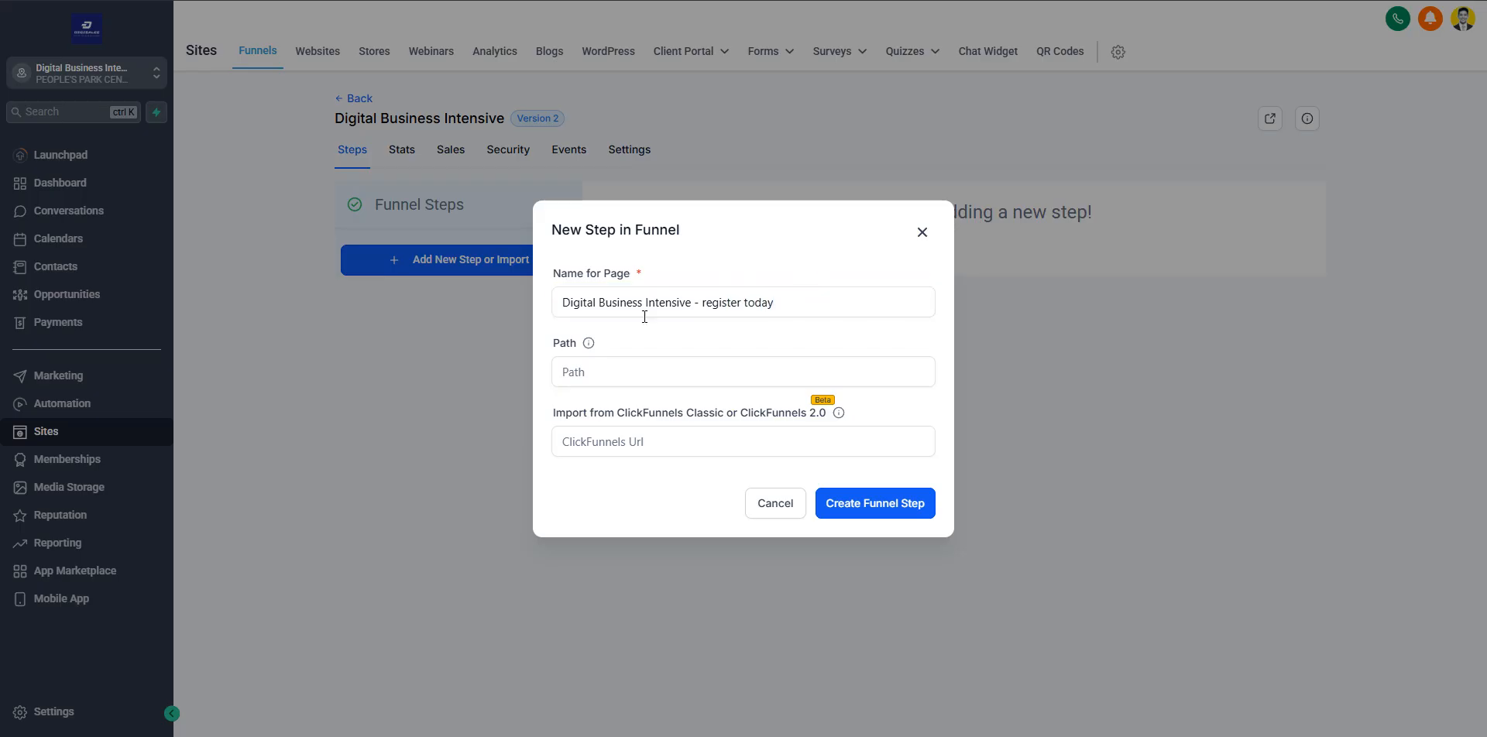
Leave the path and ClickFunnels import URL blank and create the funnel step
mouse_move(589, 345)
click(581, 374)
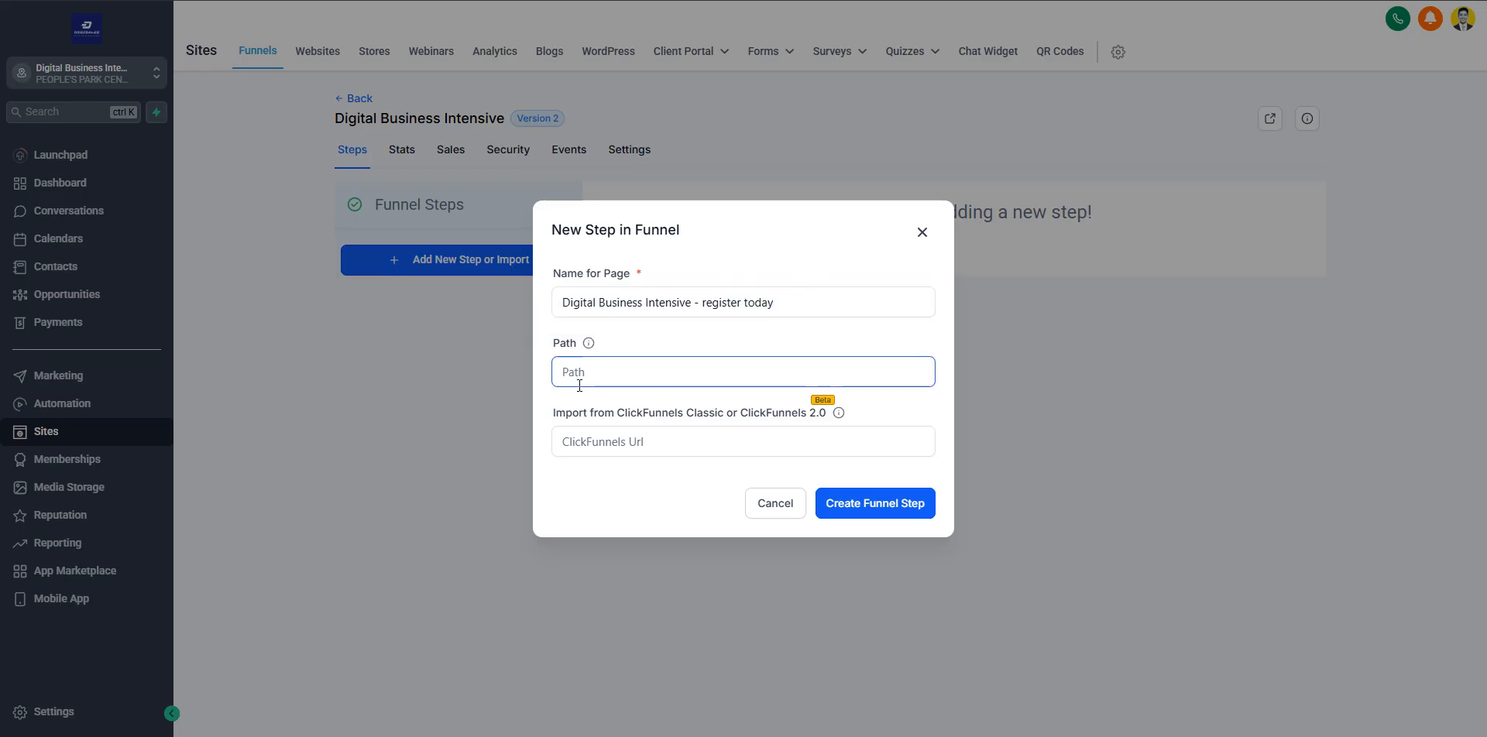
click(624, 402)
click(593, 439)
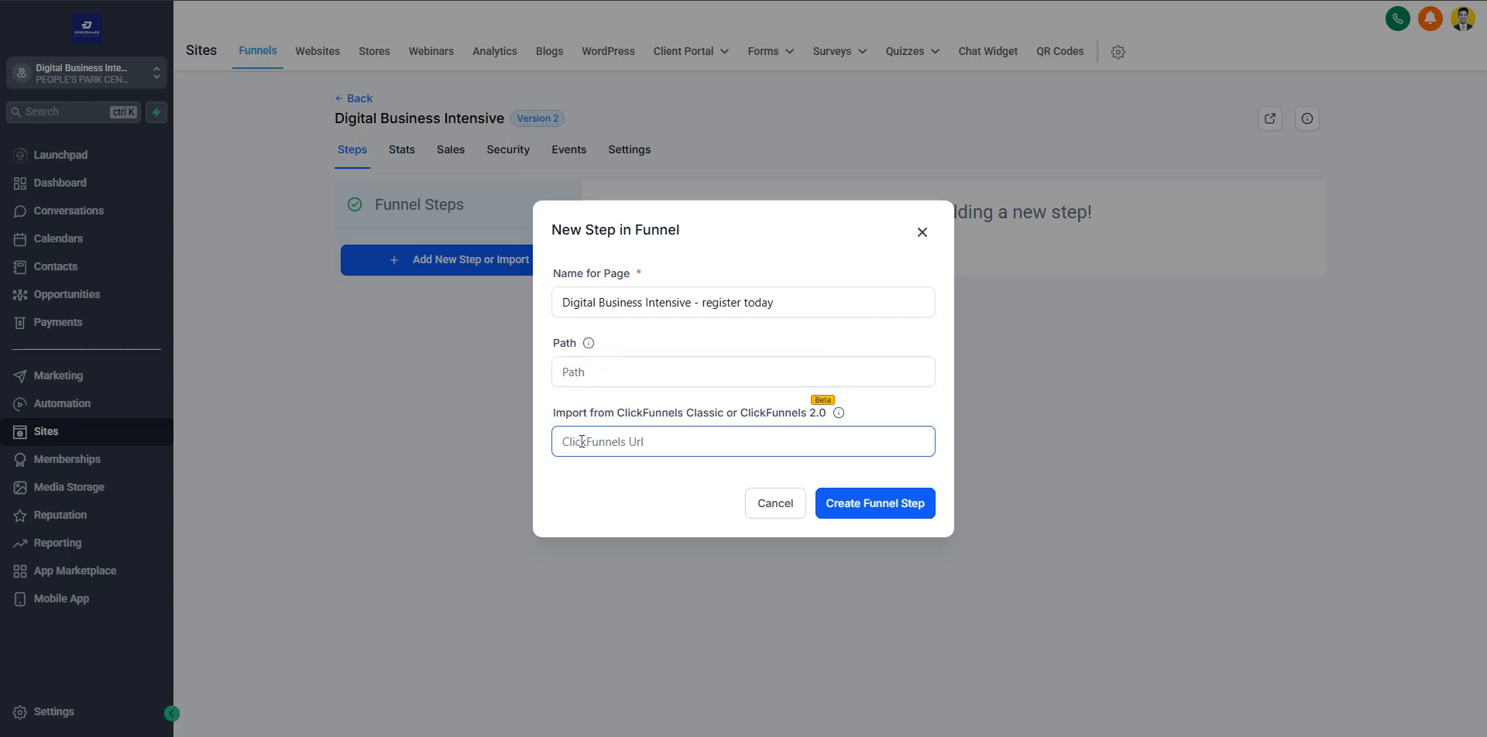
click(863, 503)
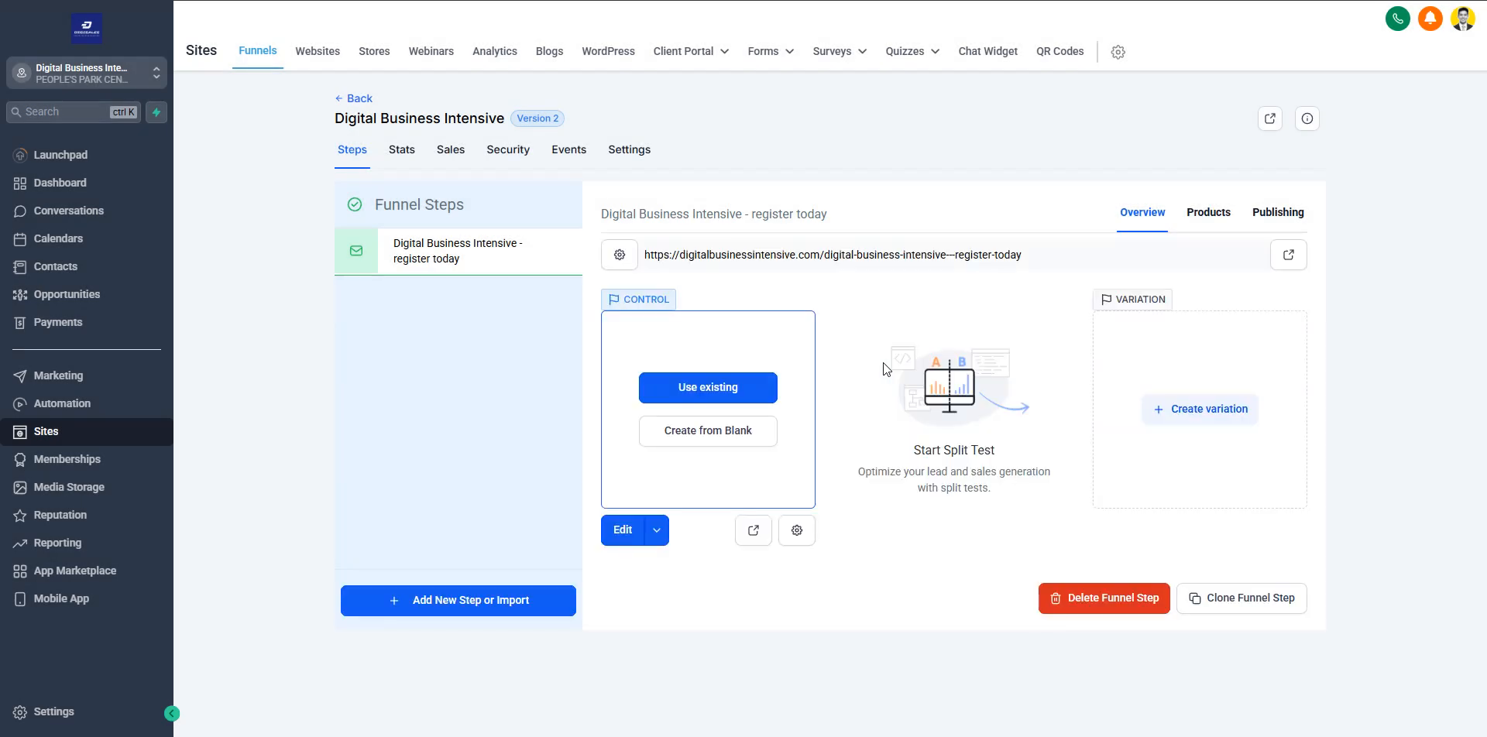
Shorten the control page's path to /digital-business-intensive in its page details and update the page
drag(827, 255, 1026, 257)
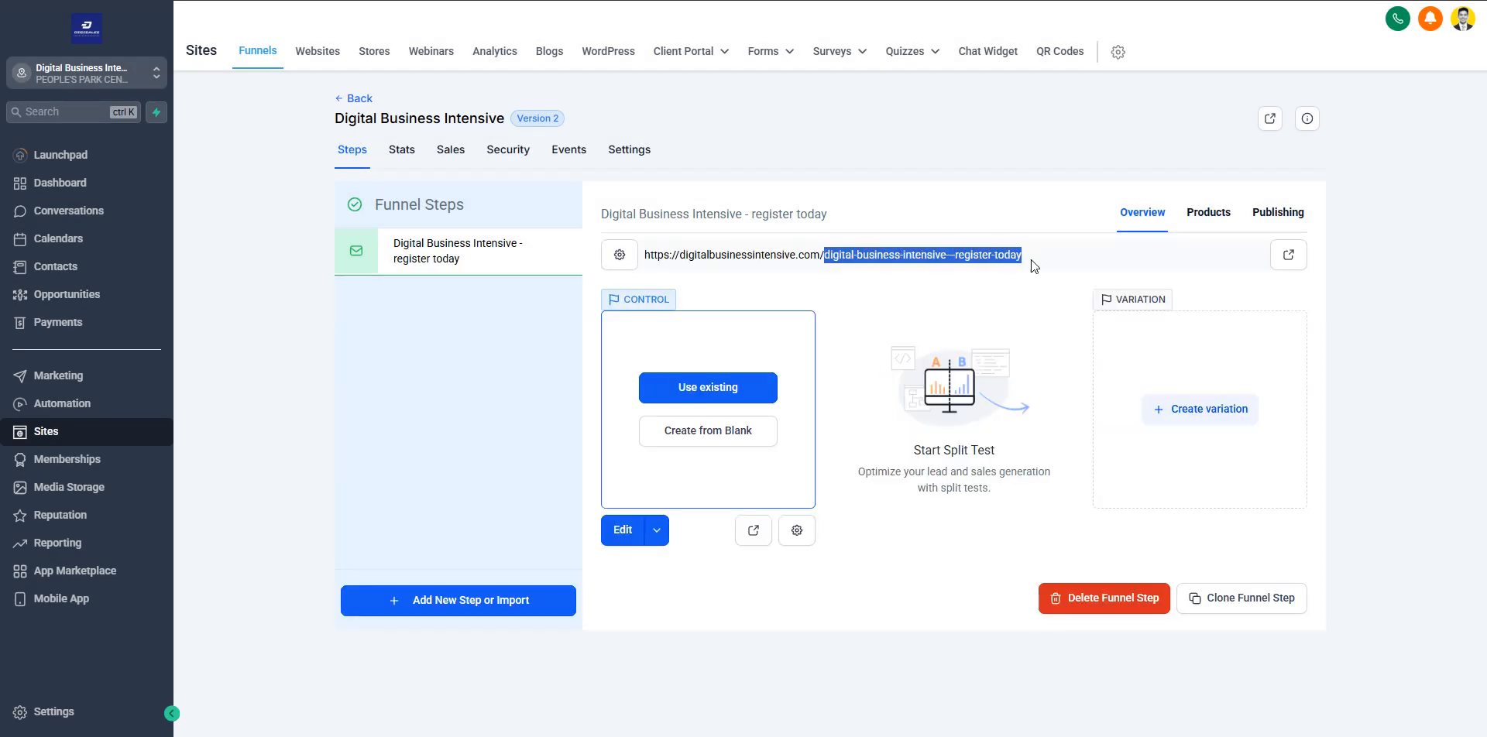
click(783, 253)
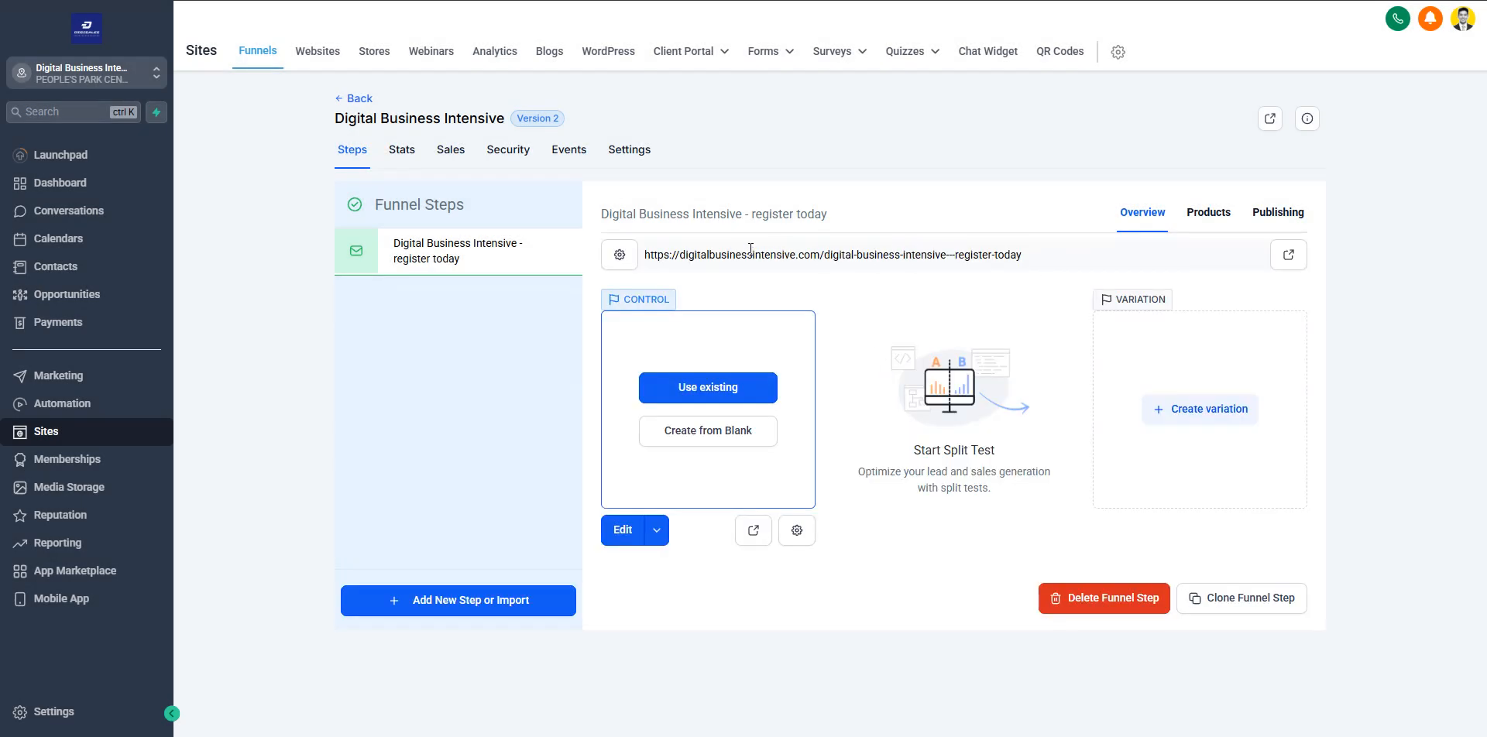
drag(1033, 262, 645, 260)
click(652, 260)
click(799, 532)
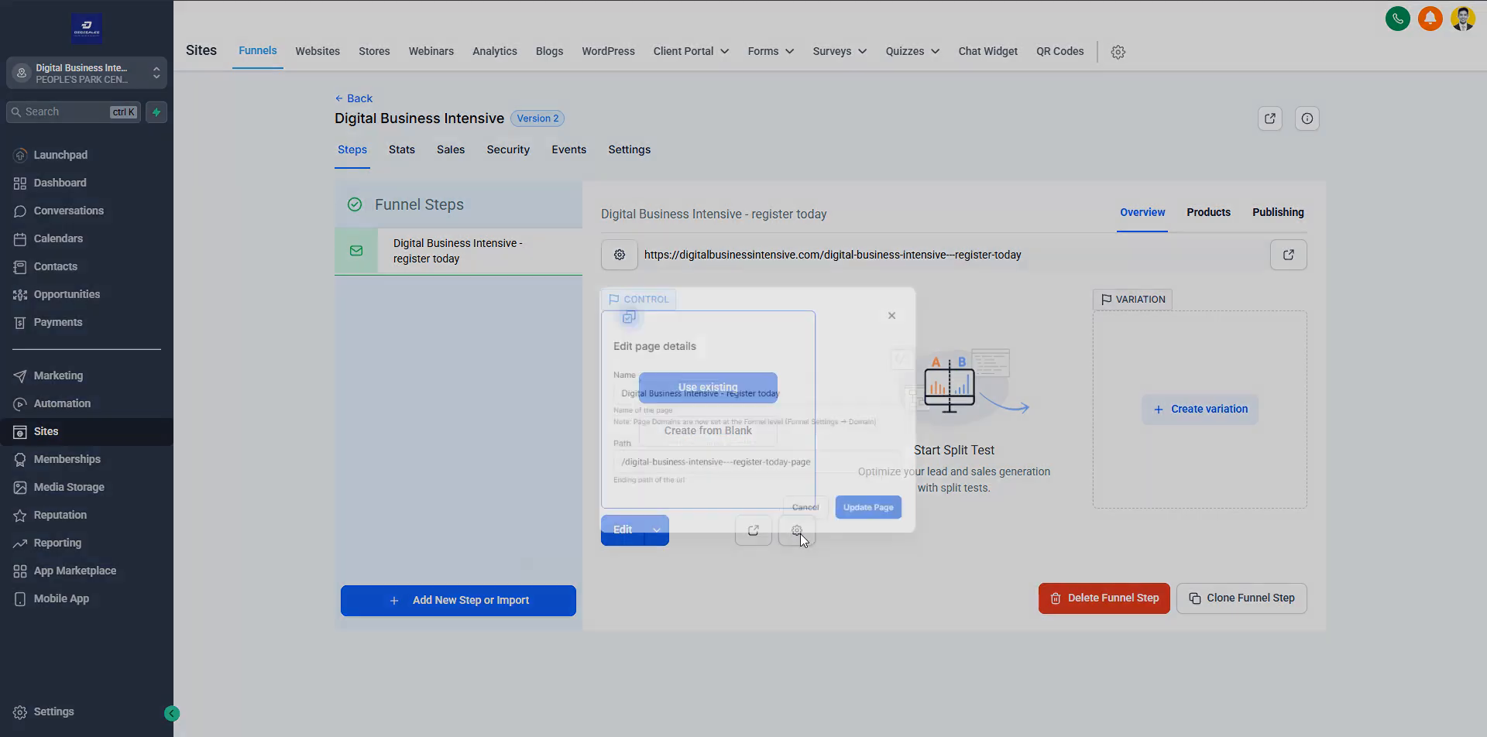
click(610, 429)
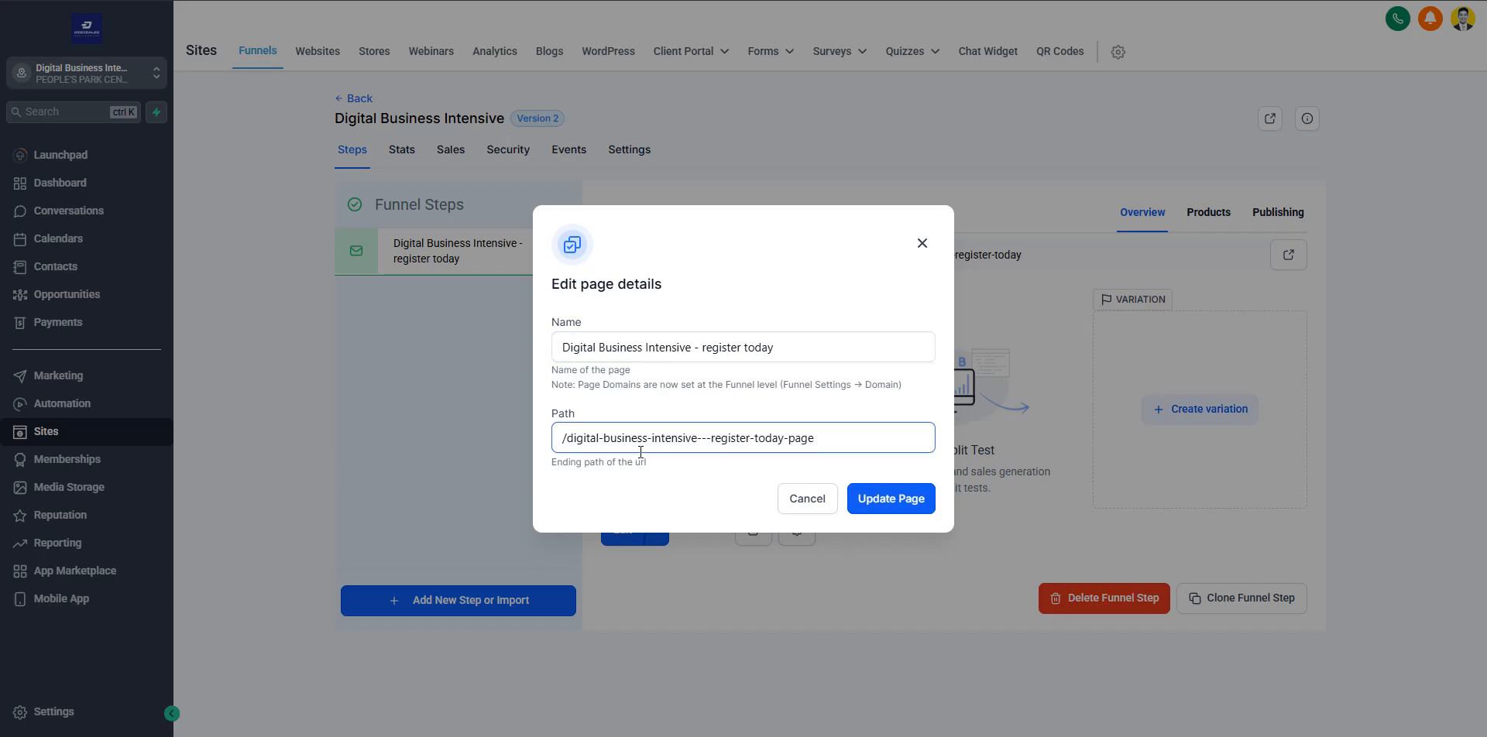
drag(697, 438, 827, 444)
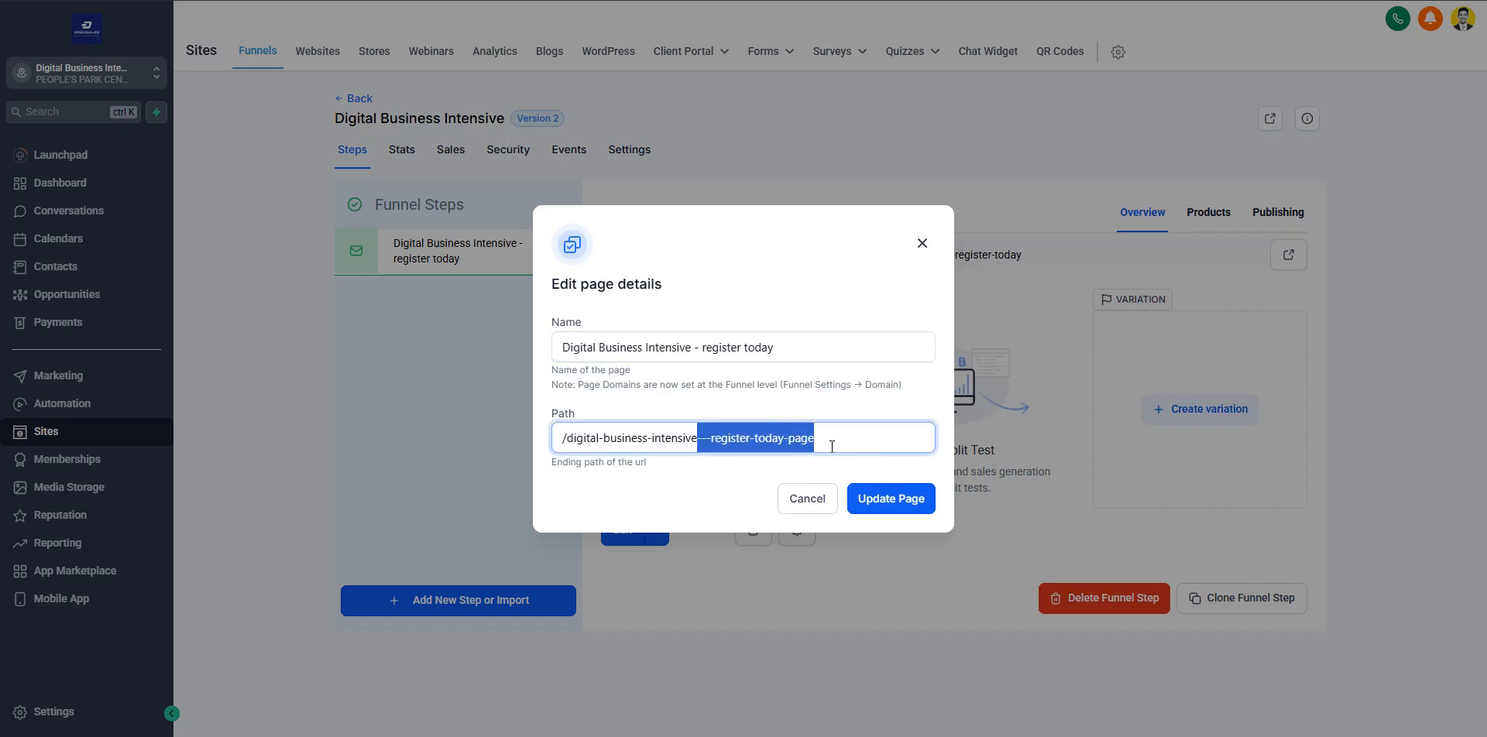
key(BackSpace)
click(875, 502)
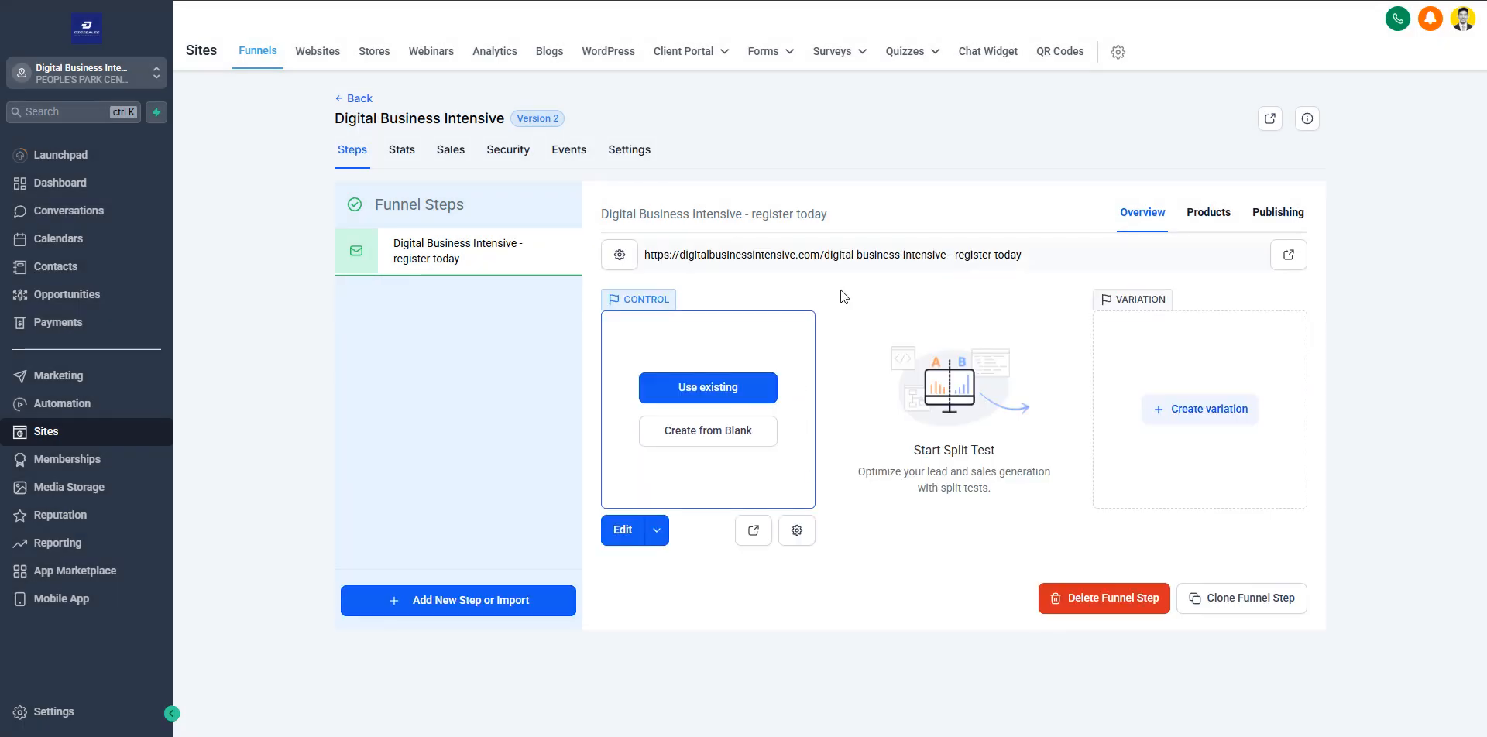
click(795, 531)
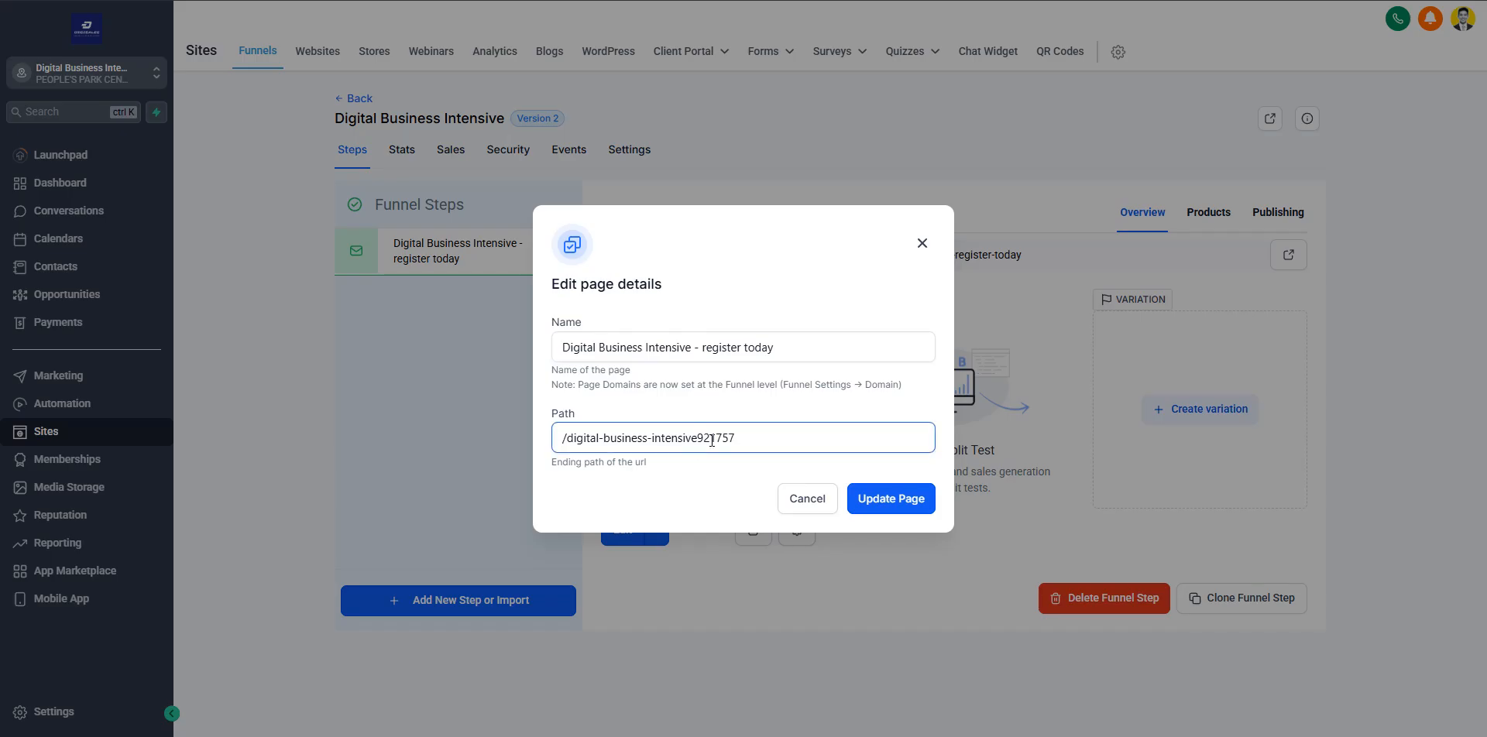
drag(697, 438, 790, 504)
click(790, 504)
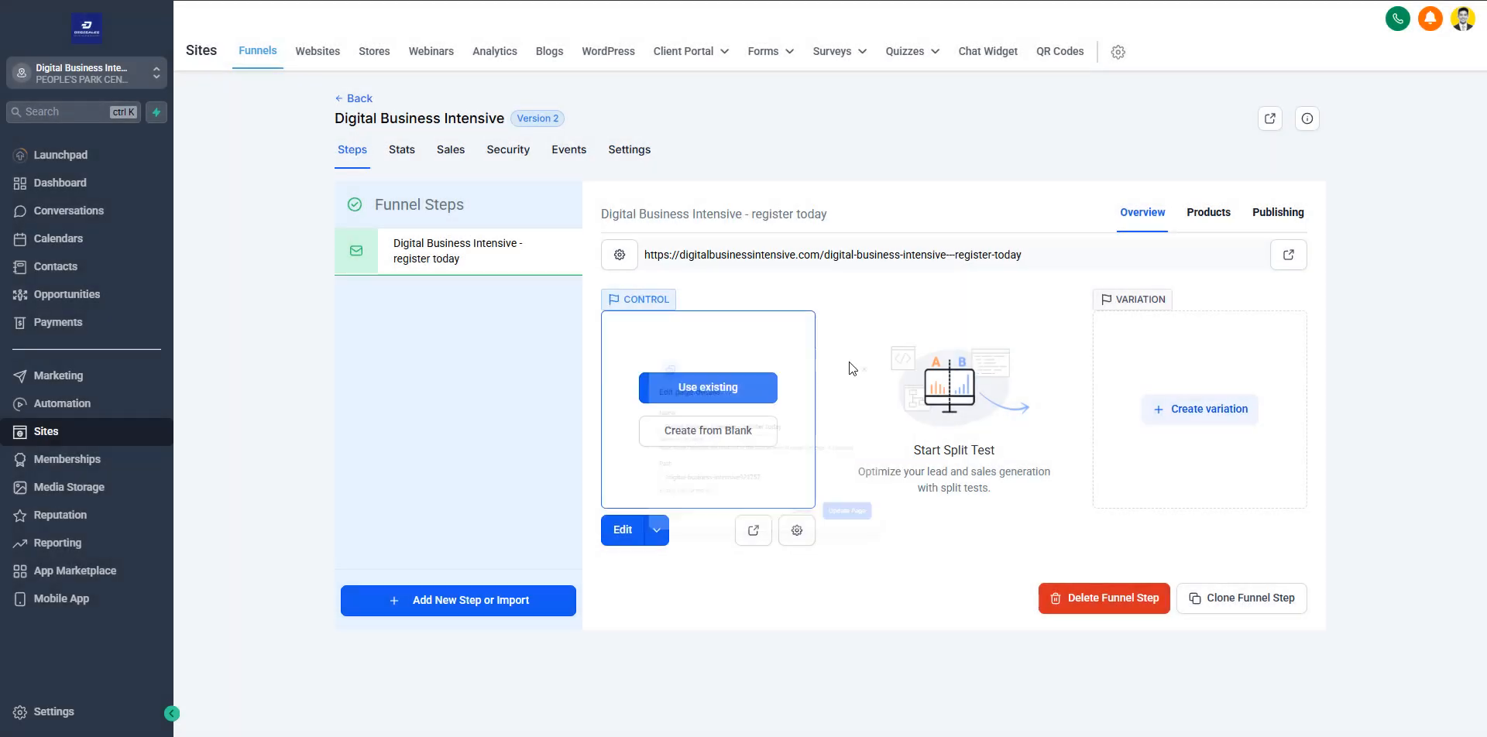
Shorten the funnel step's URL to /digital-business-intensive in its publishing settings and update the step
click(1271, 220)
click(873, 360)
drag(873, 362, 973, 355)
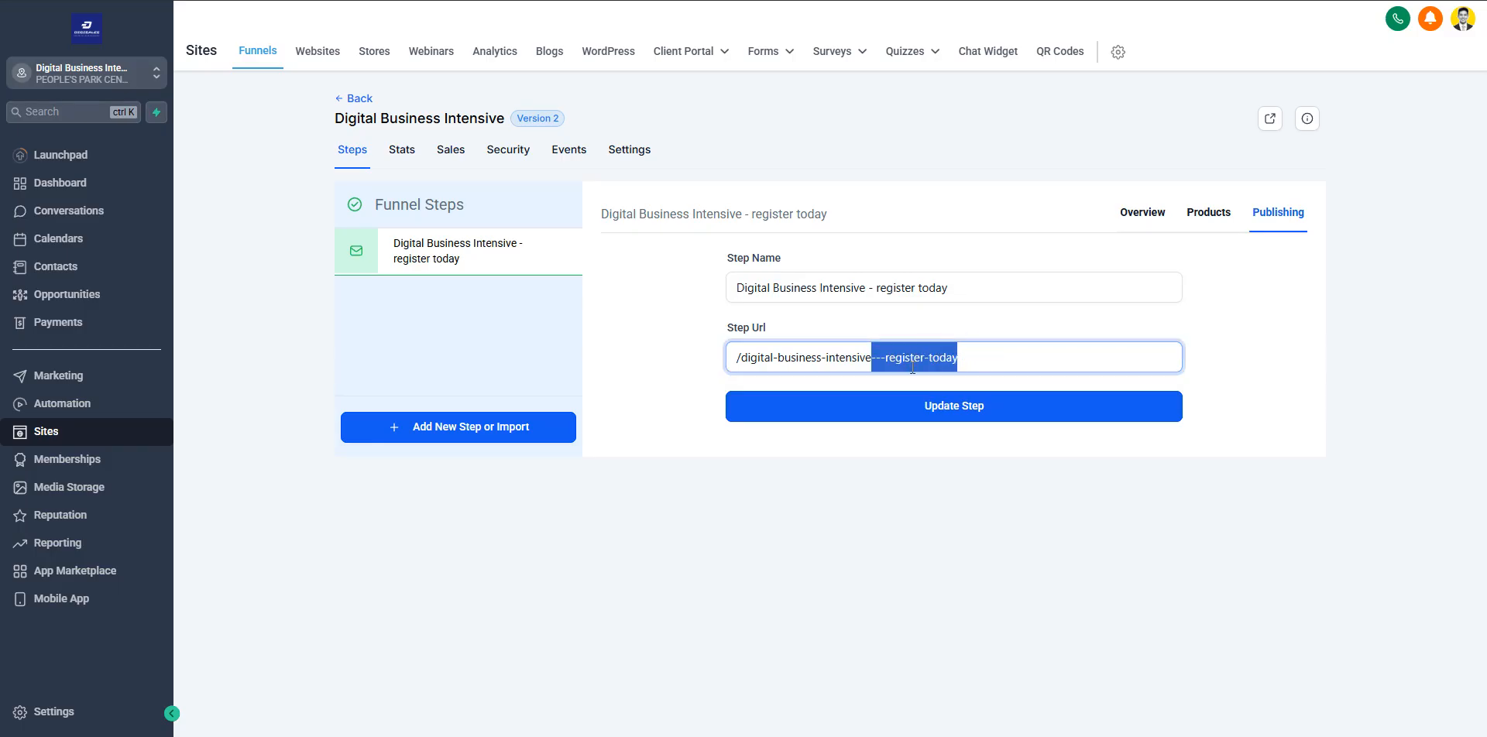
key(BackSpace)
click(906, 410)
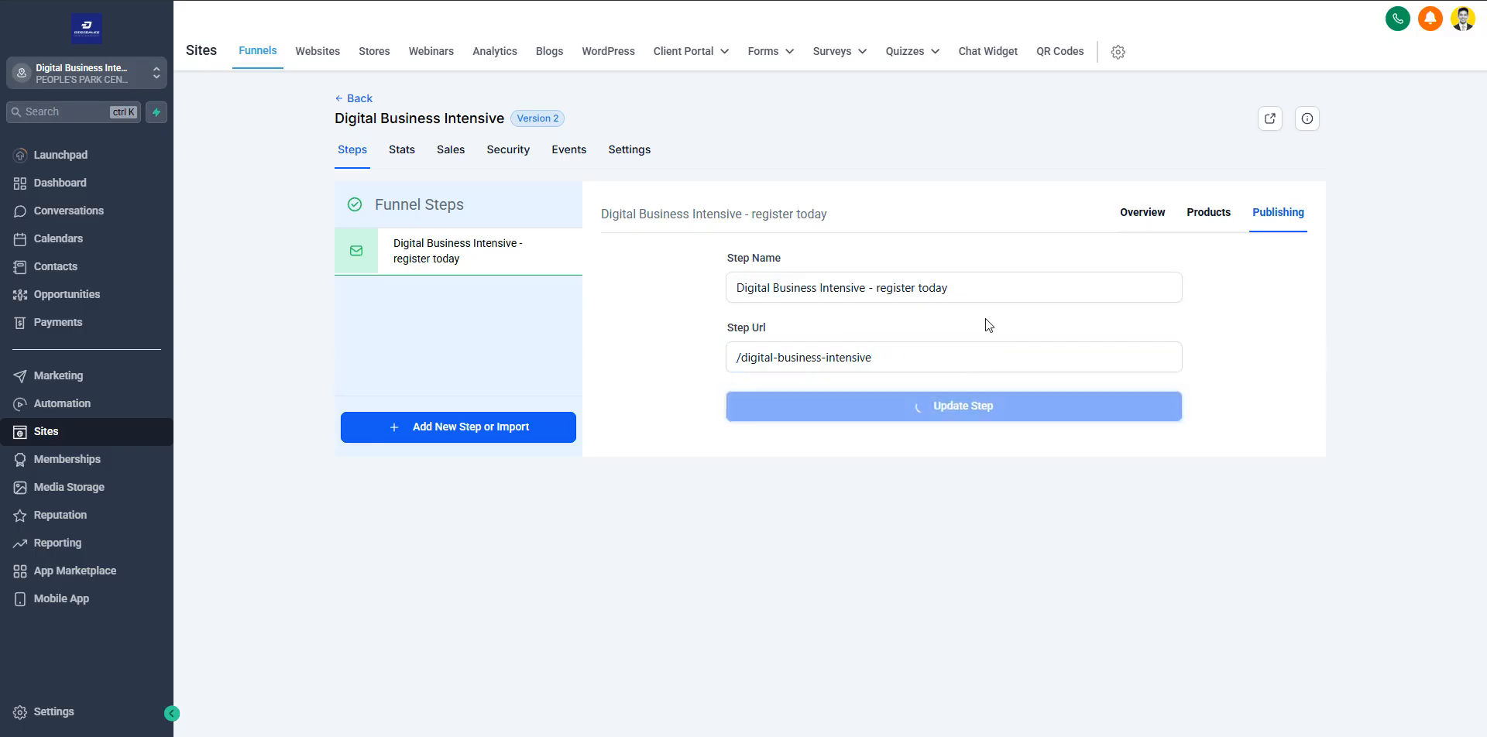